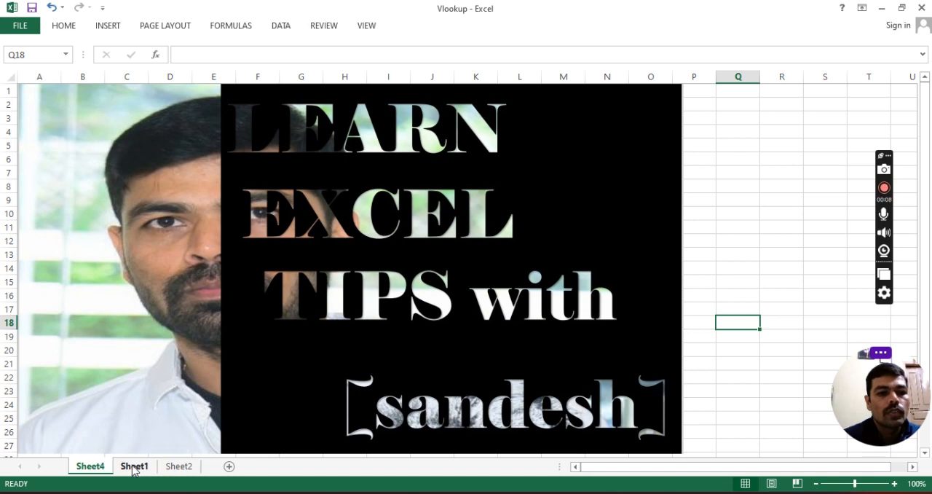
# Step: Examine the employee table on Sheet1, from Emp ID through Salary and down to the last employee row
pyautogui.click(134, 468)
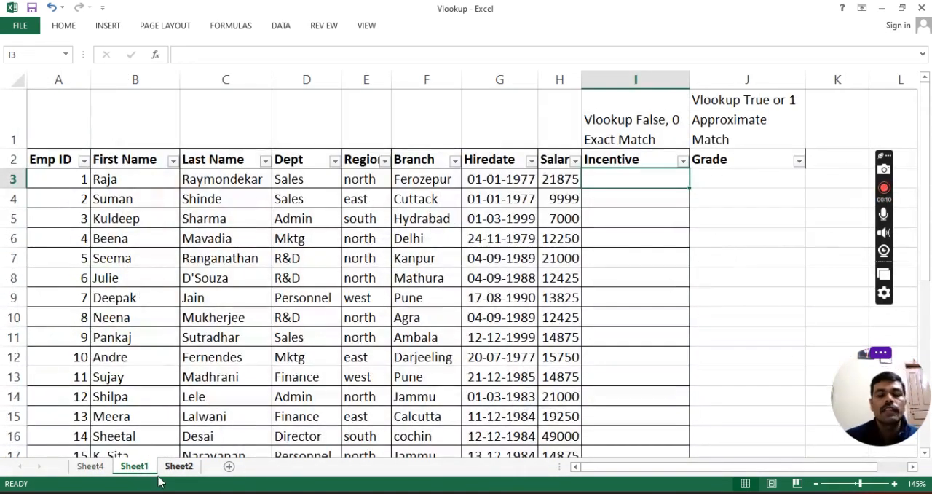
pyautogui.click(79, 196)
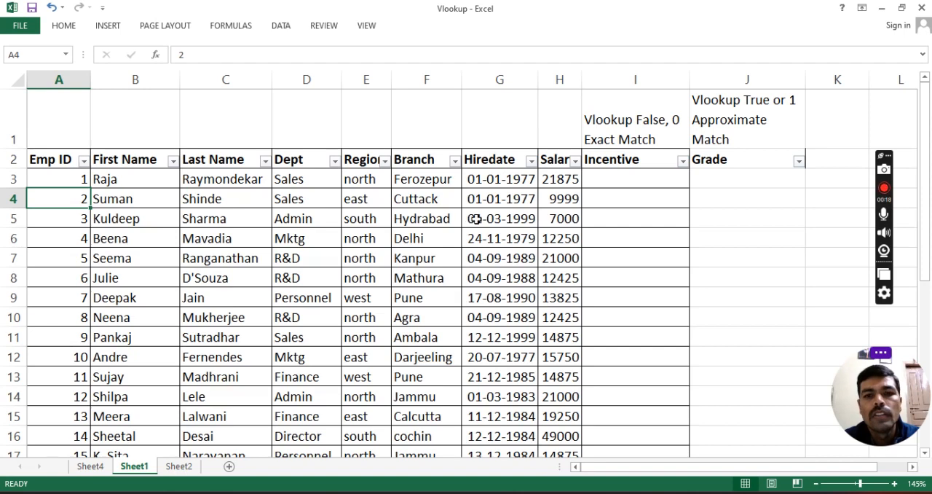
pyautogui.click(499, 198)
pyautogui.click(546, 184)
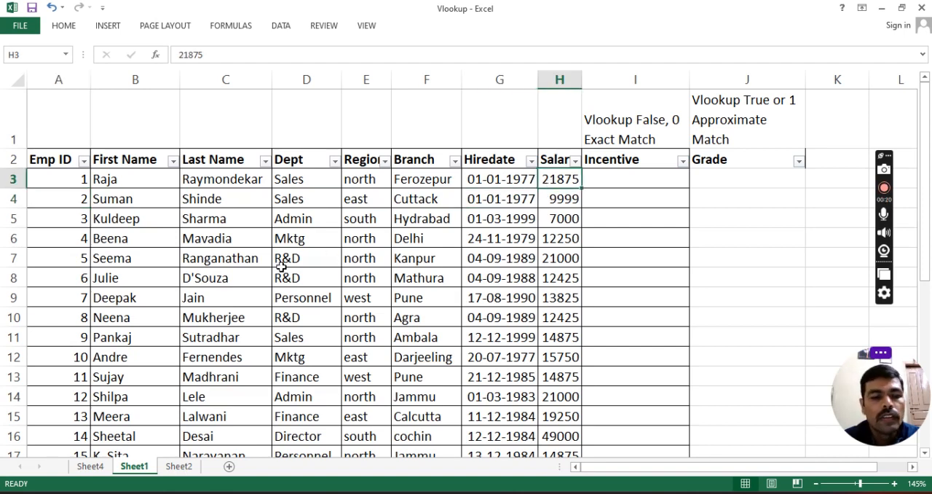
pyautogui.scroll(-3, 262, 266)
pyautogui.scroll(-5, 75, 241)
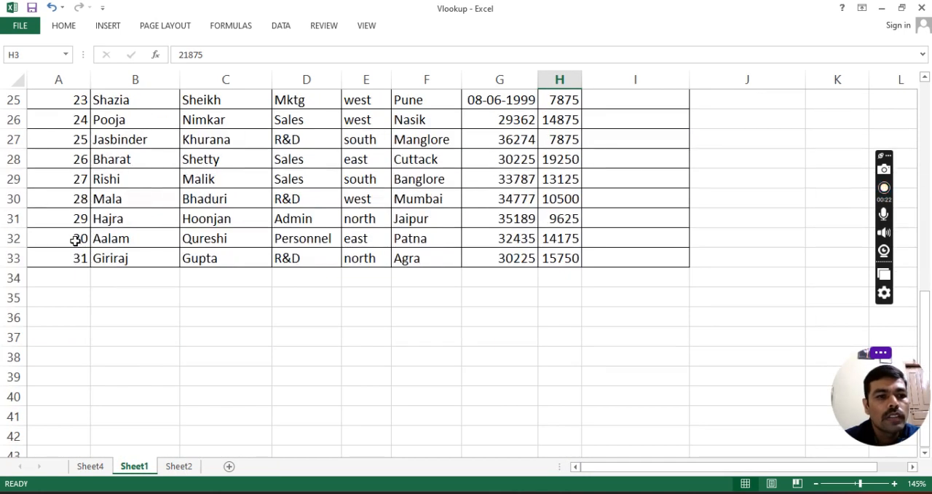
pyautogui.click(75, 258)
pyautogui.scroll(7, 130, 270)
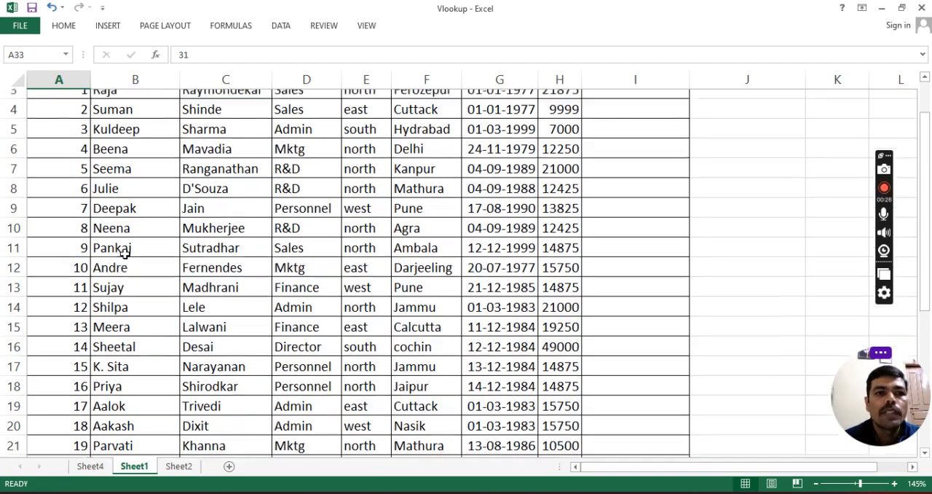
pyautogui.scroll(1, 127, 259)
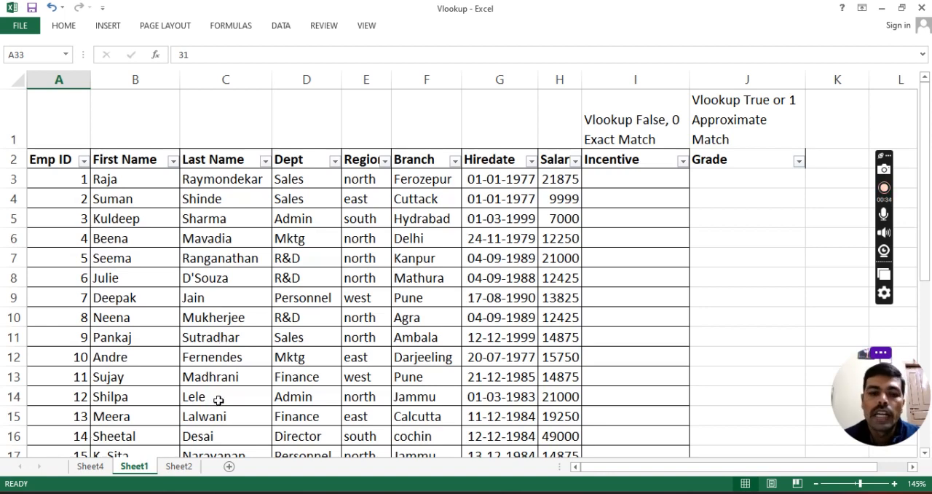
# Step: Examine the Emp ID and Incentive table on Sheet2 and compare its Emp ID column with the one on Sheet1
pyautogui.click(179, 468)
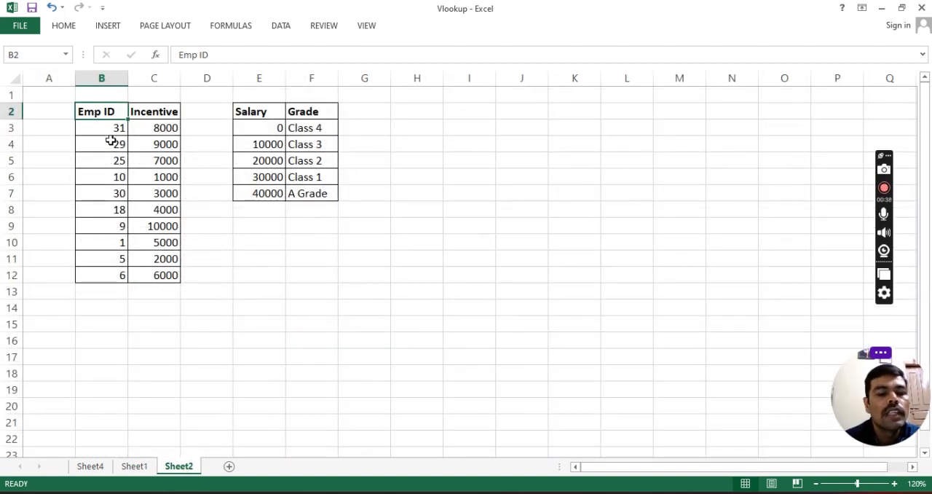
pyautogui.click(111, 140)
pyautogui.click(100, 114)
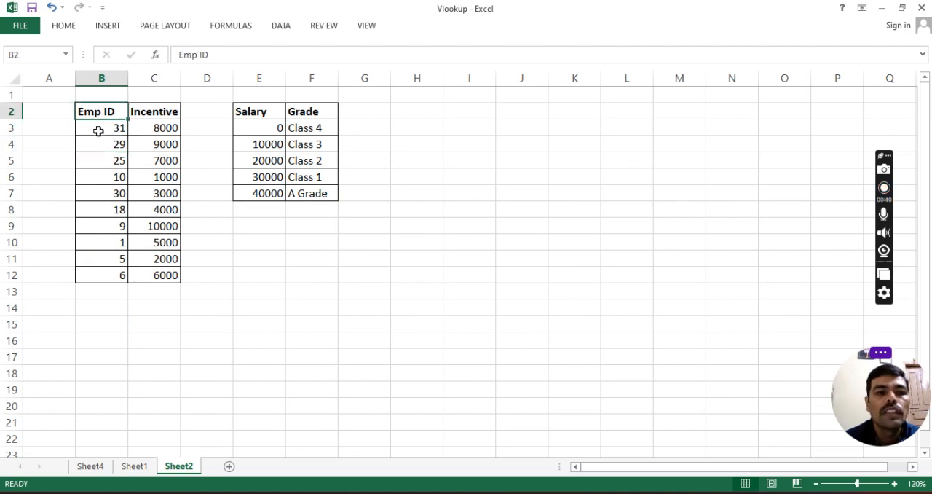
pyautogui.click(98, 131)
pyautogui.click(93, 159)
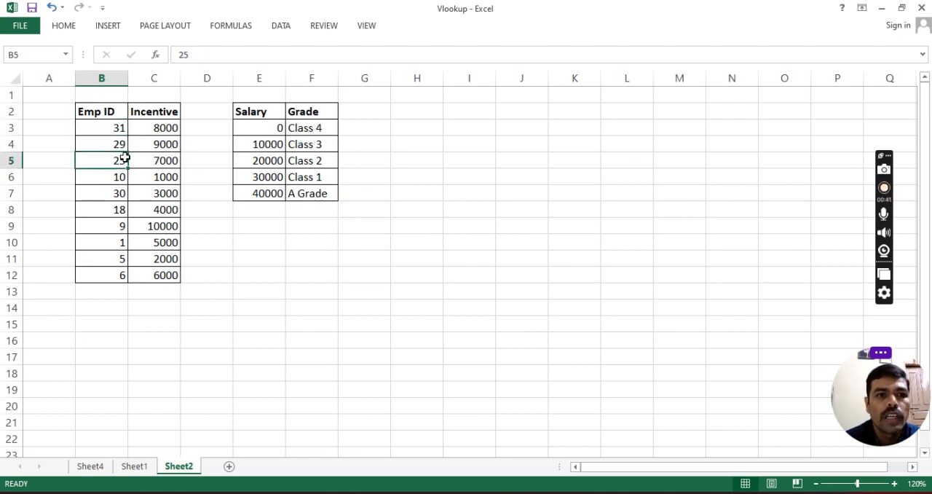
pyautogui.click(150, 119)
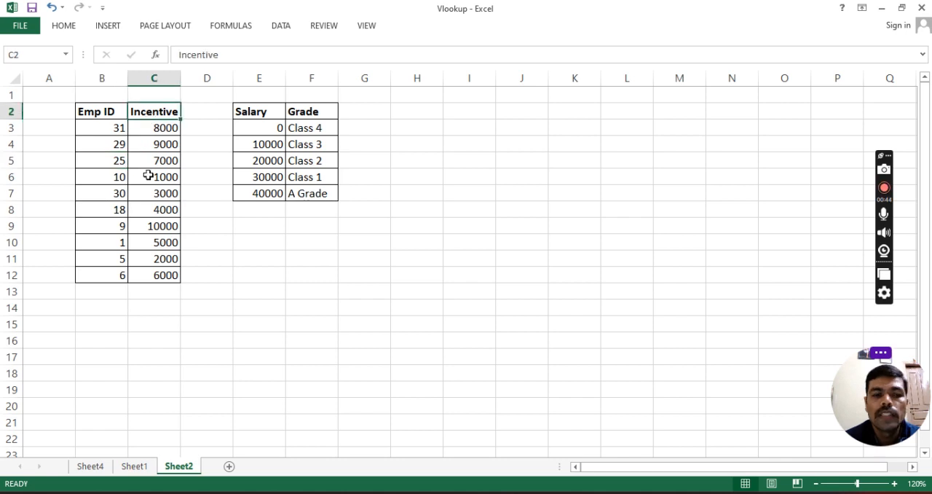
pyautogui.click(148, 177)
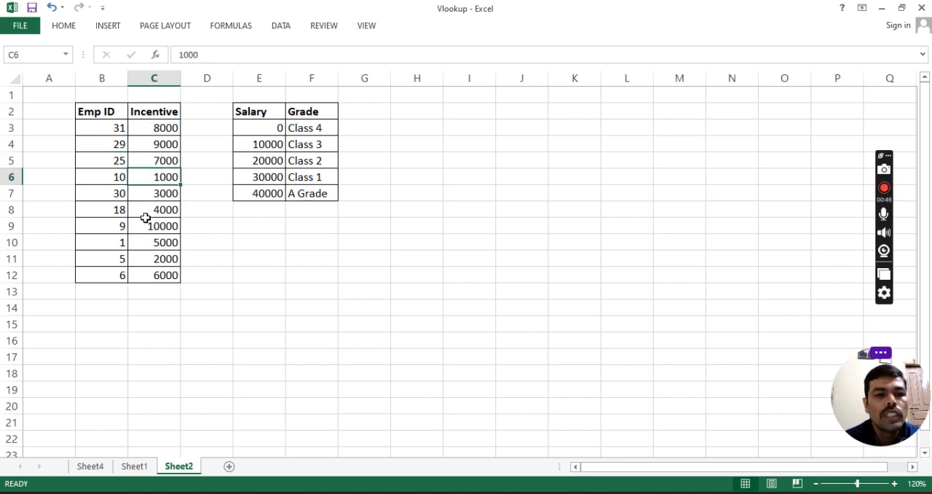
pyautogui.click(135, 466)
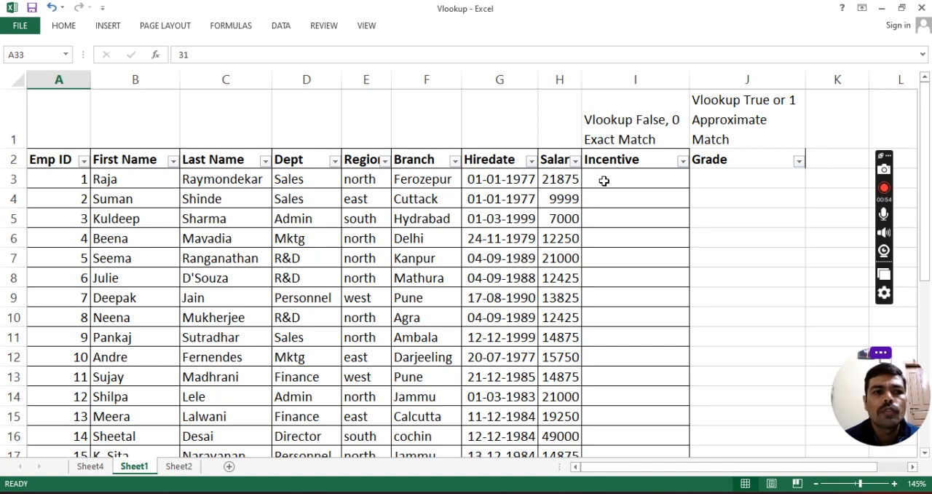
pyautogui.click(60, 80)
pyautogui.click(179, 466)
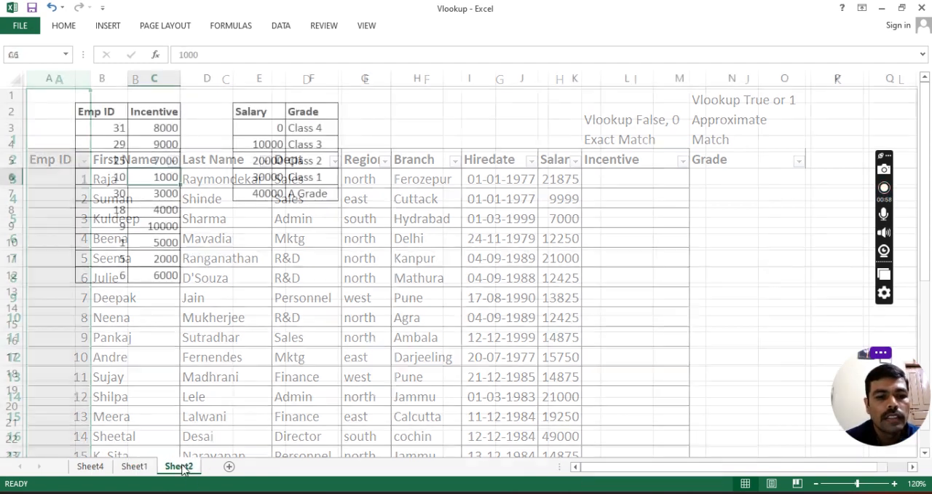
pyautogui.click(102, 111)
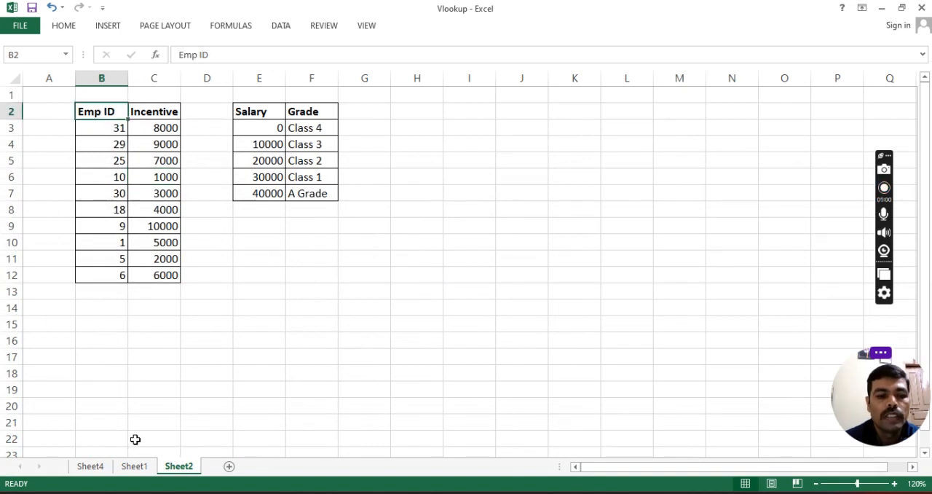
# Step: Start a VLOOKUP formula in Sheet1 cell I3 with the employee ID in A3 as the lookup value
pyautogui.click(134, 466)
pyautogui.click(637, 182)
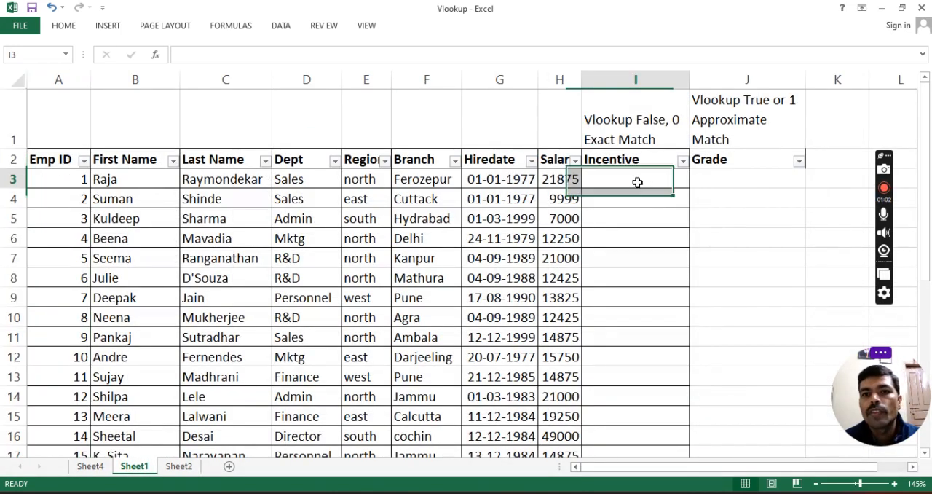
pyautogui.write('=')
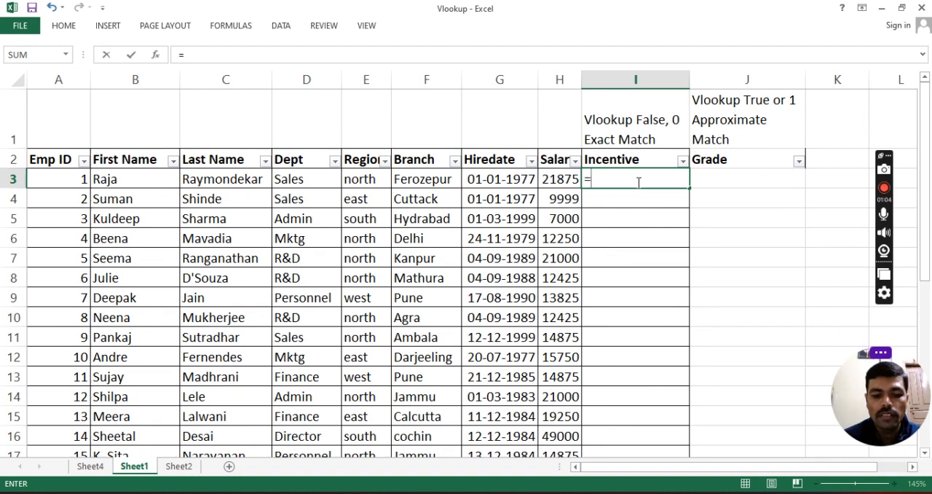
pyautogui.write('vlookup')
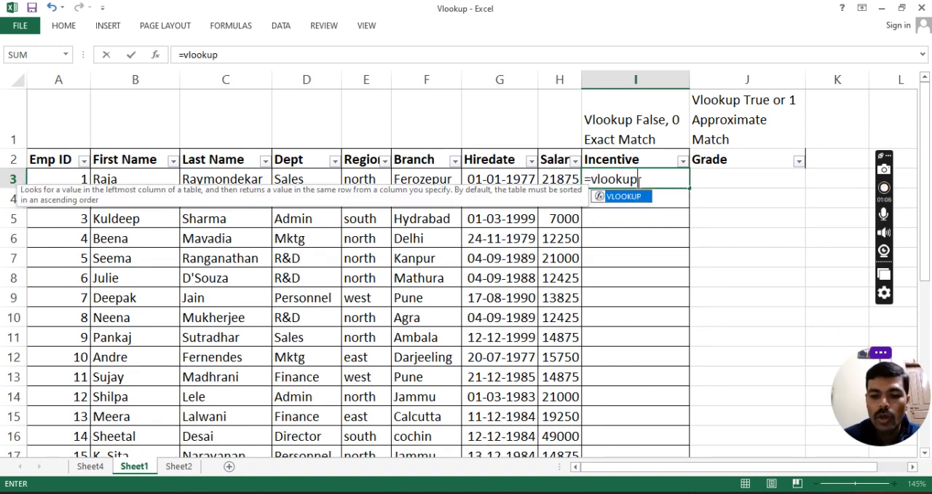
pyautogui.write('(')
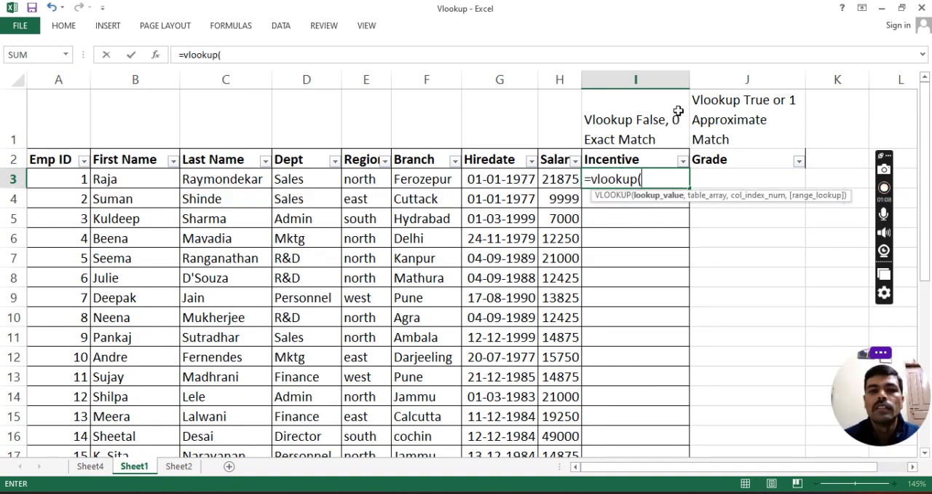
pyautogui.click(73, 177)
pyautogui.write(',')
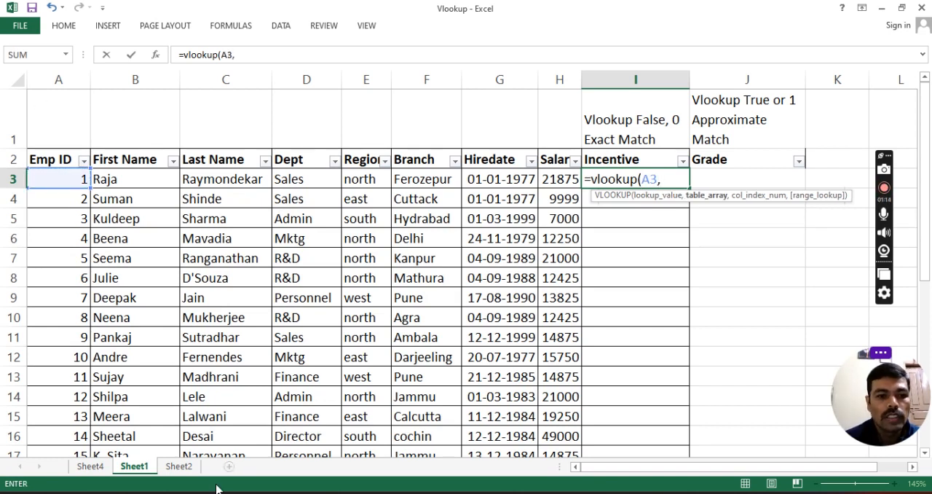
# Step: Set the formula's table array to Sheet2 range B3:C12, locked as the absolute reference $B$3:$C$12
pyautogui.click(179, 469)
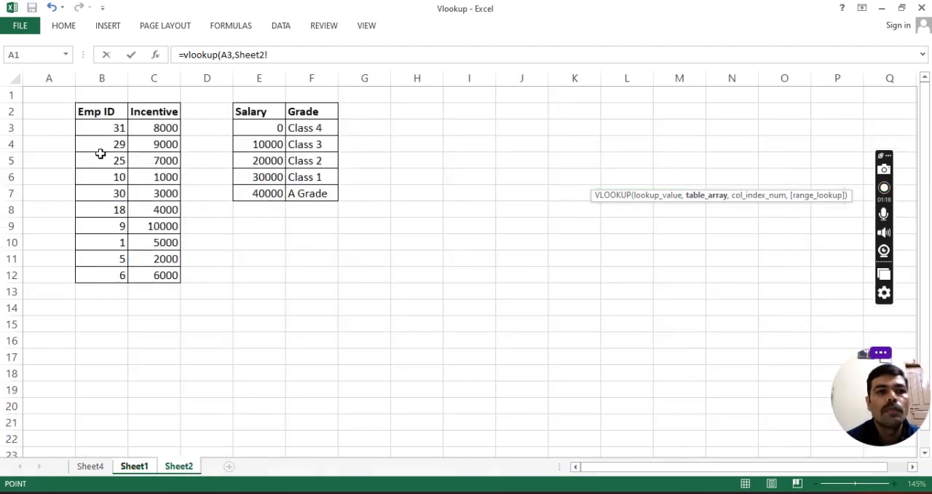
pyautogui.click(97, 127)
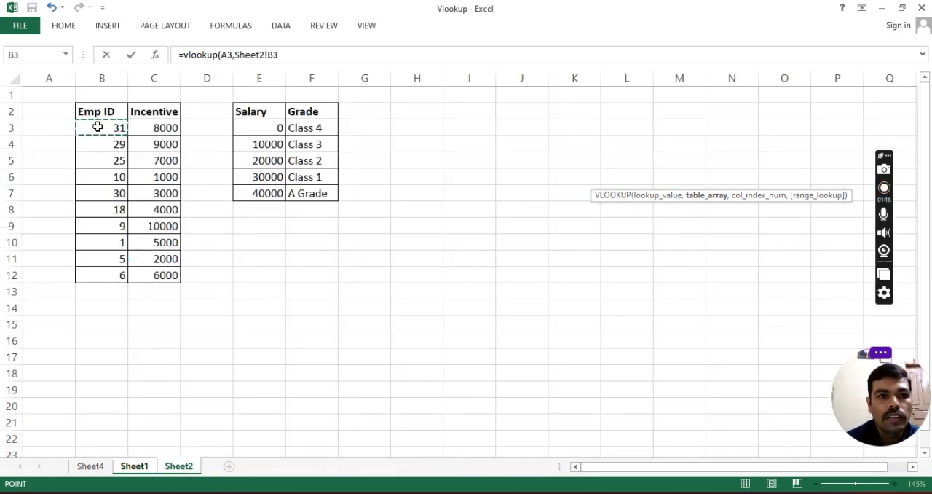
pyautogui.moveTo(98, 127); pyautogui.dragTo(153, 270)
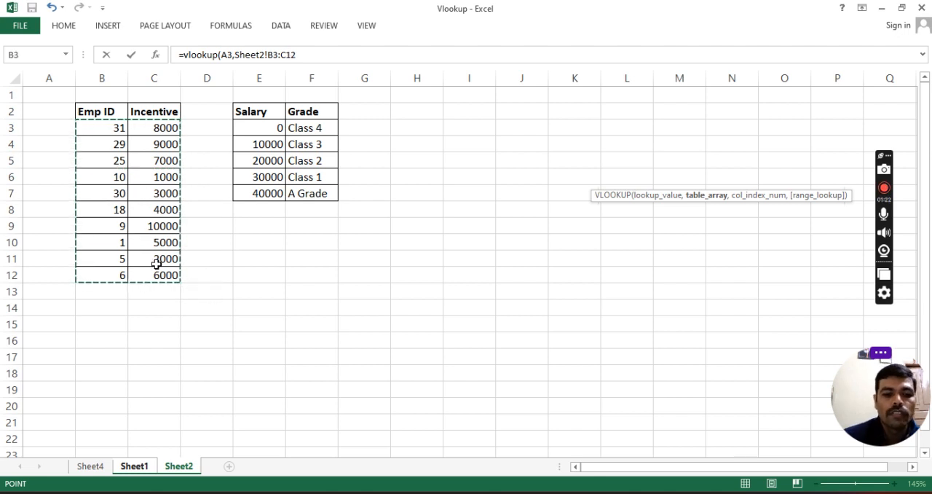
pyautogui.press('F4')
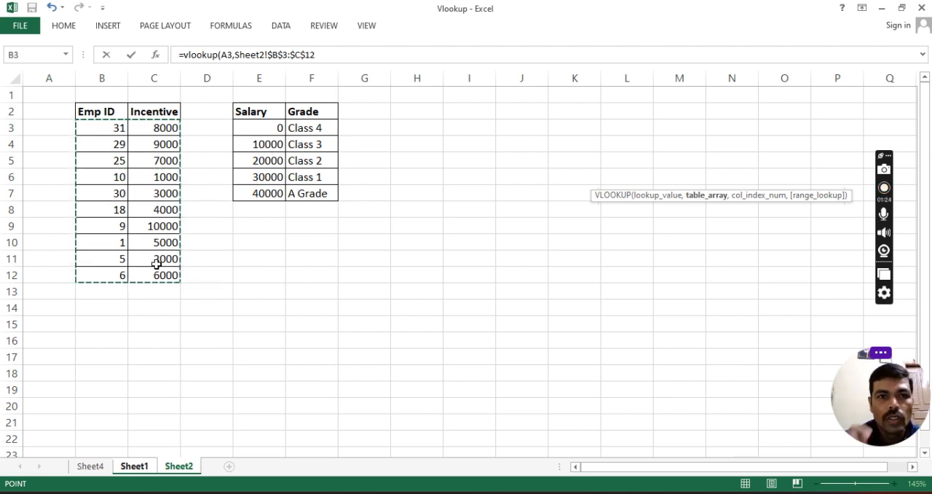
pyautogui.write(',')
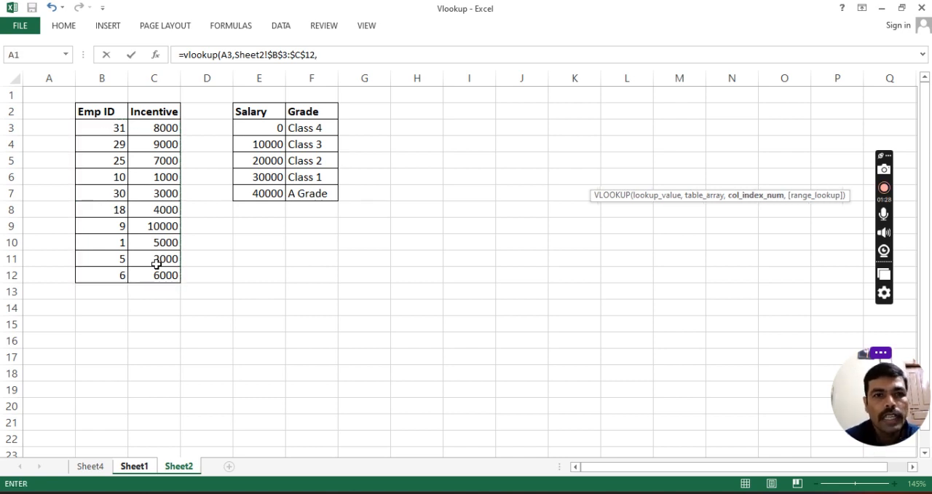
pyautogui.write('2,')
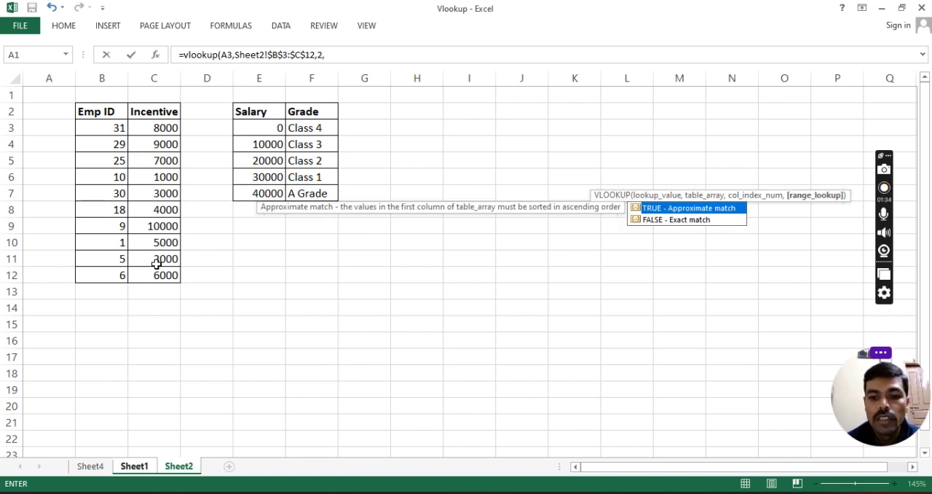
# Step: Complete the VLOOKUP with column index 2 and range lookup 0 for an exact match, and enter it
pyautogui.write('0')
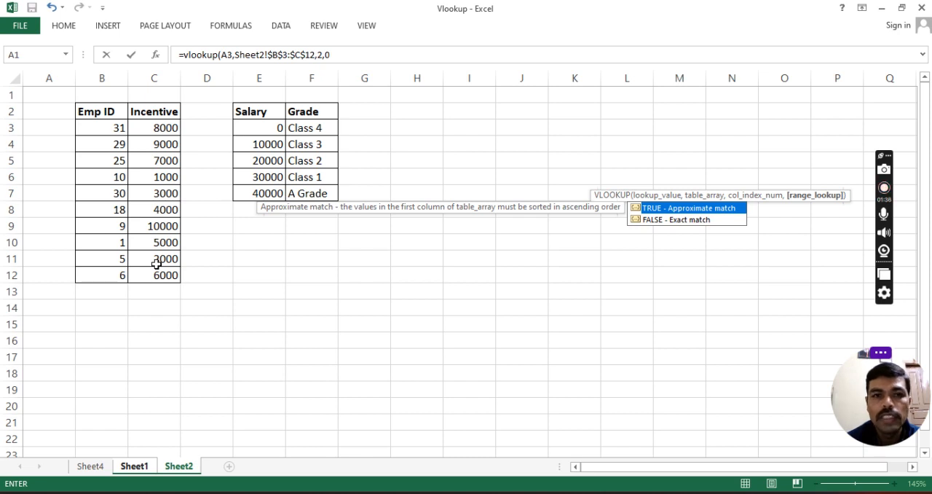
pyautogui.write(')')
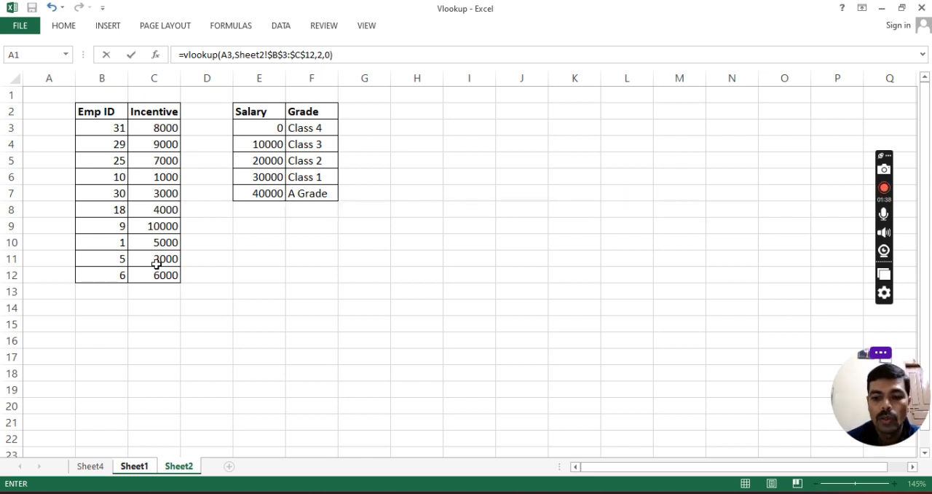
pyautogui.press('Return')
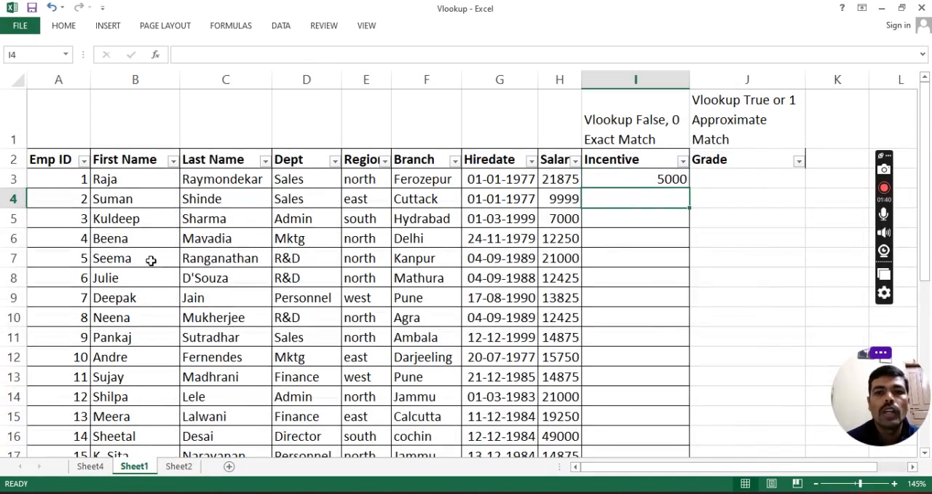
# Step: Check the incentive in I3 against Emp ID 1 on Sheet2, and fill the formula down Sheet1's Incentive column
pyautogui.click(63, 179)
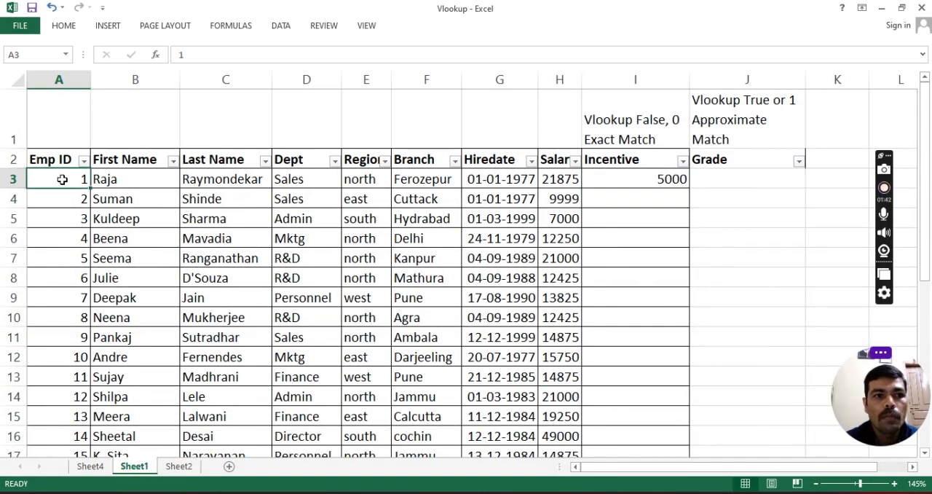
pyautogui.click(660, 179)
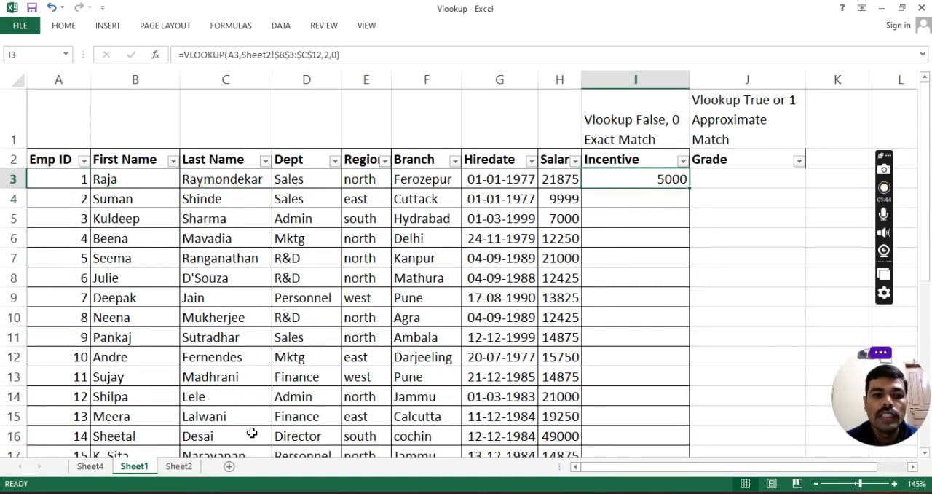
pyautogui.click(172, 467)
pyautogui.click(109, 242)
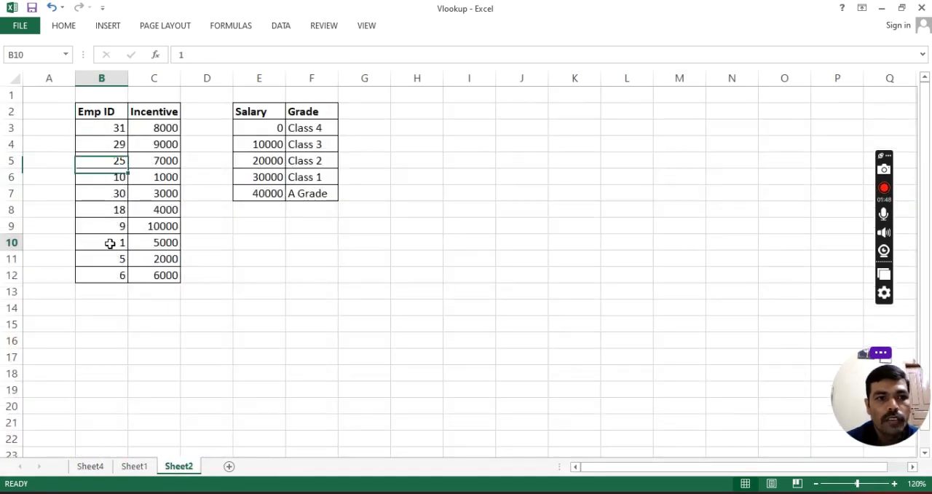
pyautogui.click(133, 467)
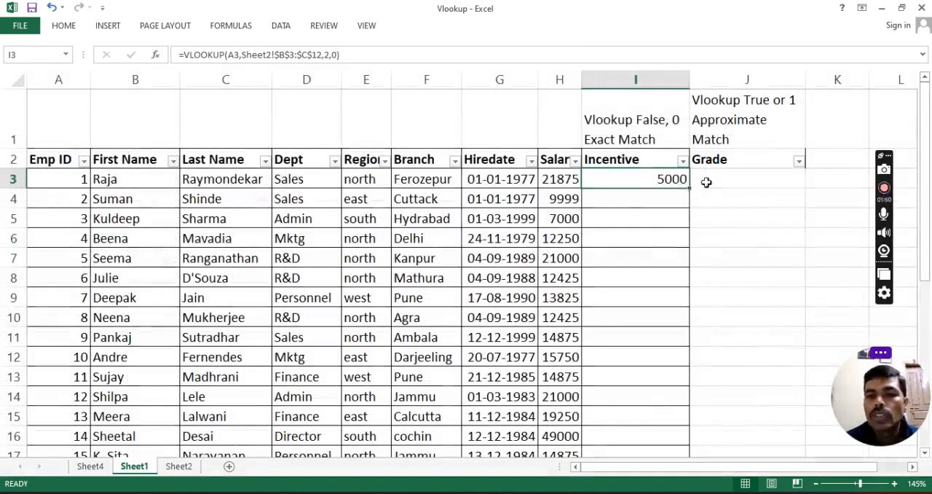
pyautogui.doubleClick(690, 189)
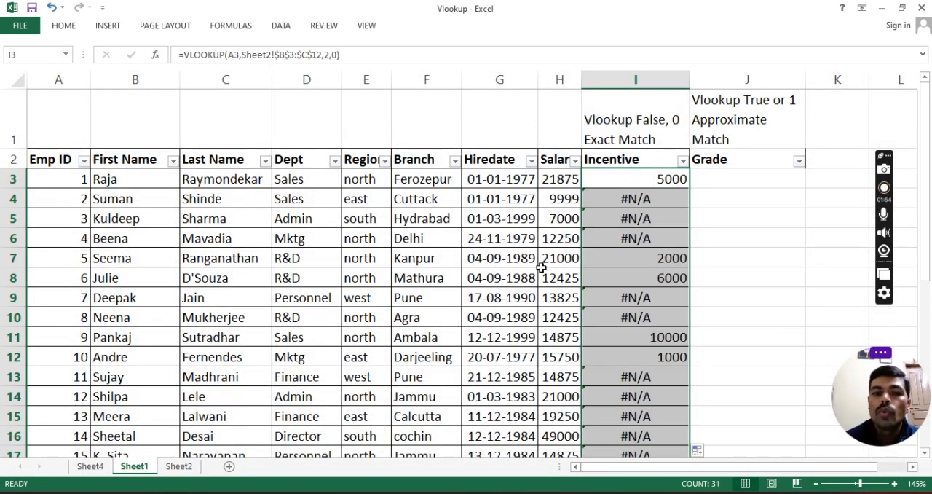
# Step: Compare the last employee's incentive on Sheet1 with the entry for the same Emp ID in Sheet2's incentive table
pyautogui.click(188, 466)
pyautogui.click(126, 144)
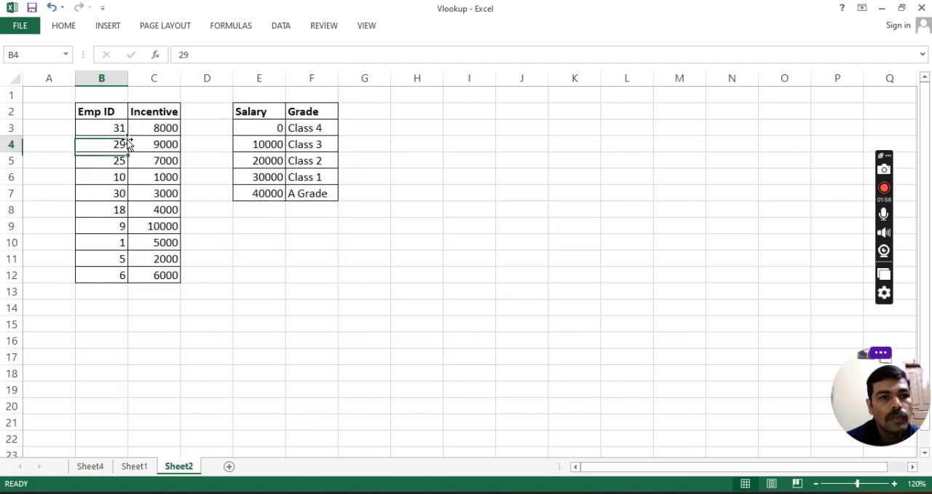
pyautogui.click(119, 128)
pyautogui.click(151, 129)
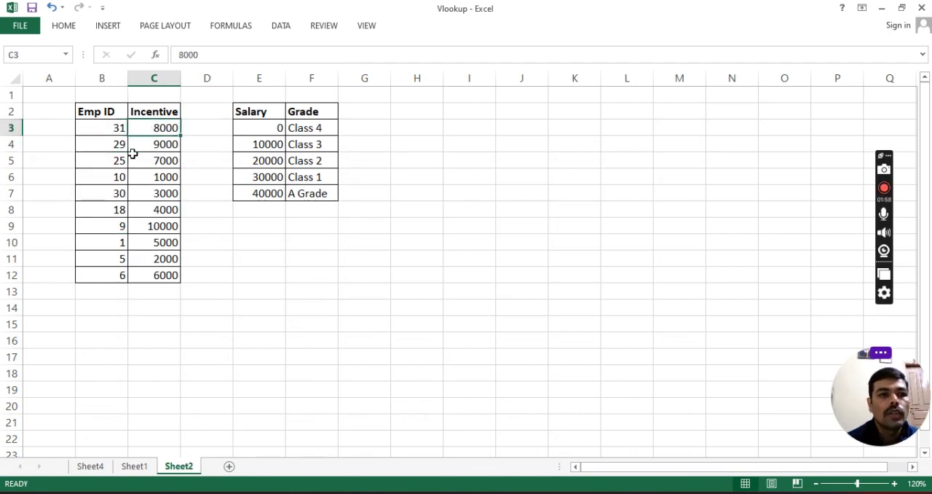
pyautogui.click(136, 466)
pyautogui.scroll(-9, 375, 353)
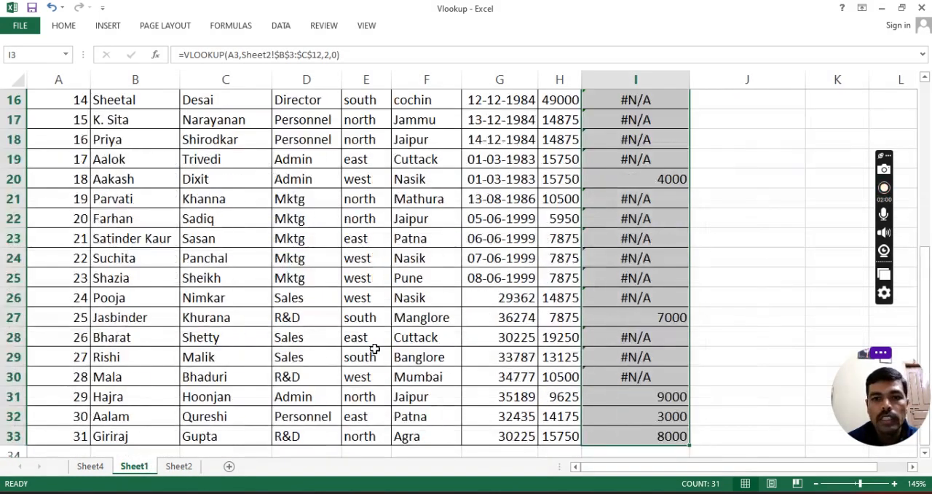
pyautogui.click(63, 200)
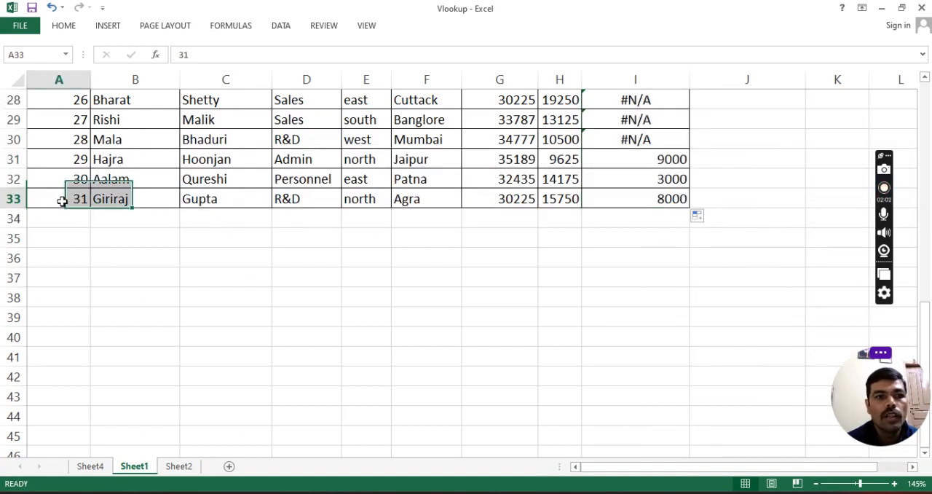
pyautogui.click(15, 198)
pyautogui.scroll(9, 322, 272)
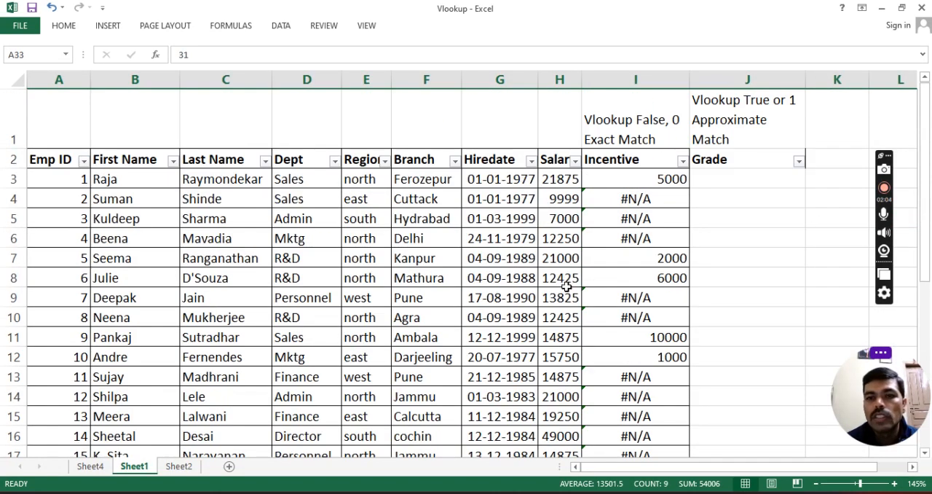
# Step: Wrap the VLOOKUP formula in Sheet1 cell I3 in IFNA, with "NO data" as the value for missing matches
pyautogui.click(620, 187)
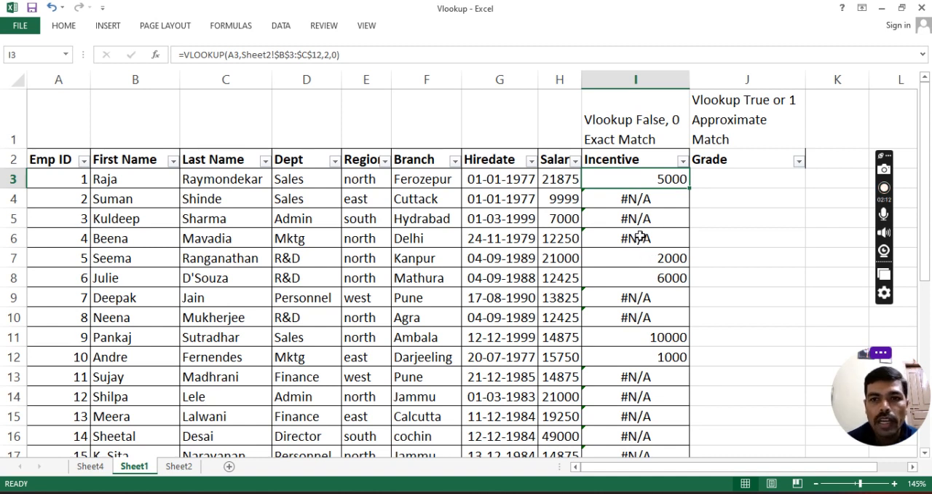
pyautogui.click(636, 205)
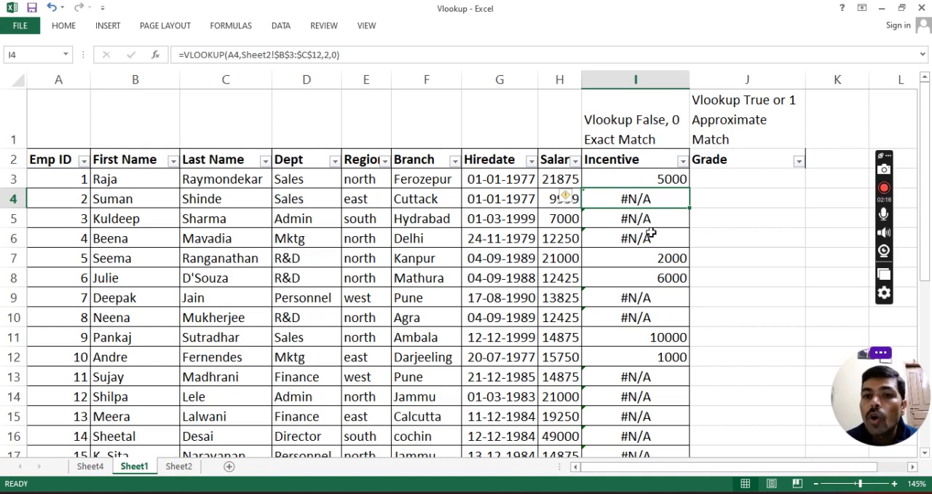
pyautogui.click(647, 184)
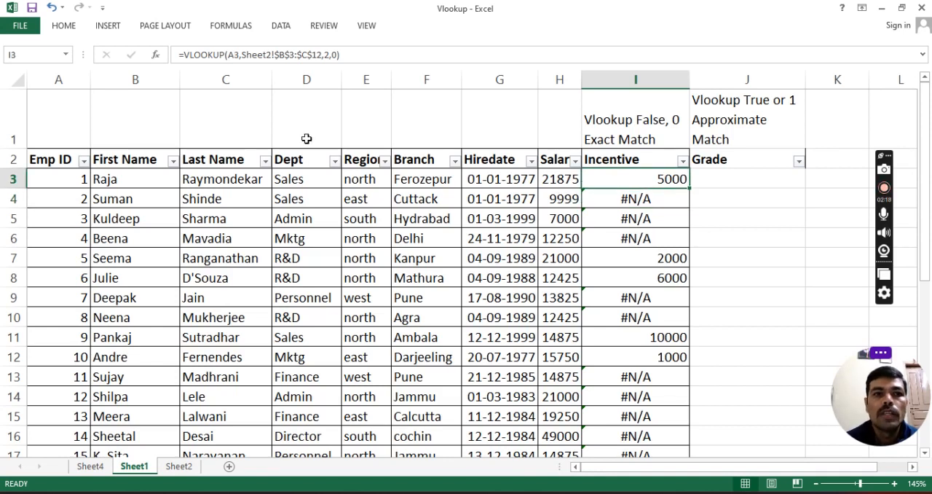
pyautogui.click(186, 54)
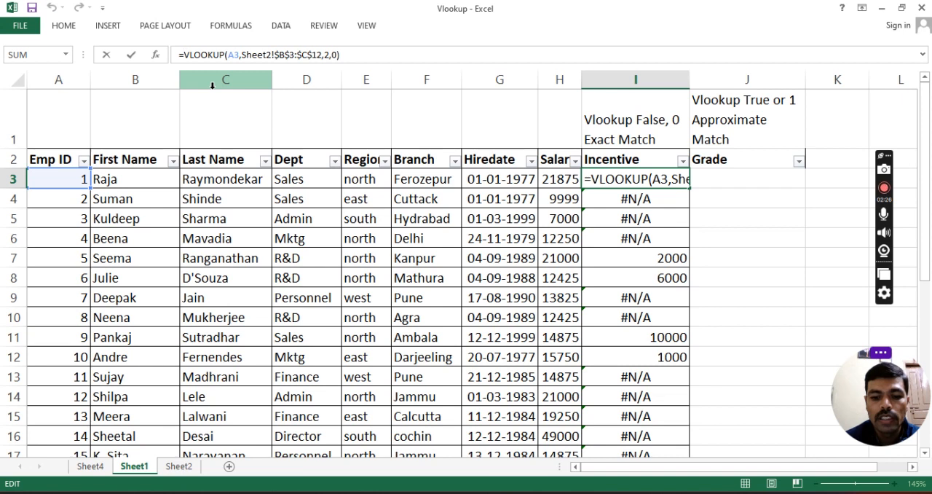
pyautogui.write('ifna')
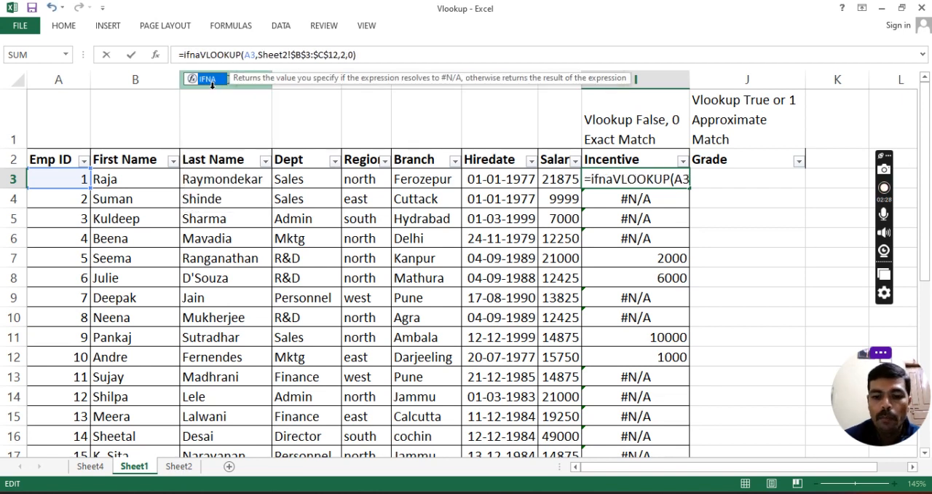
pyautogui.write('(')
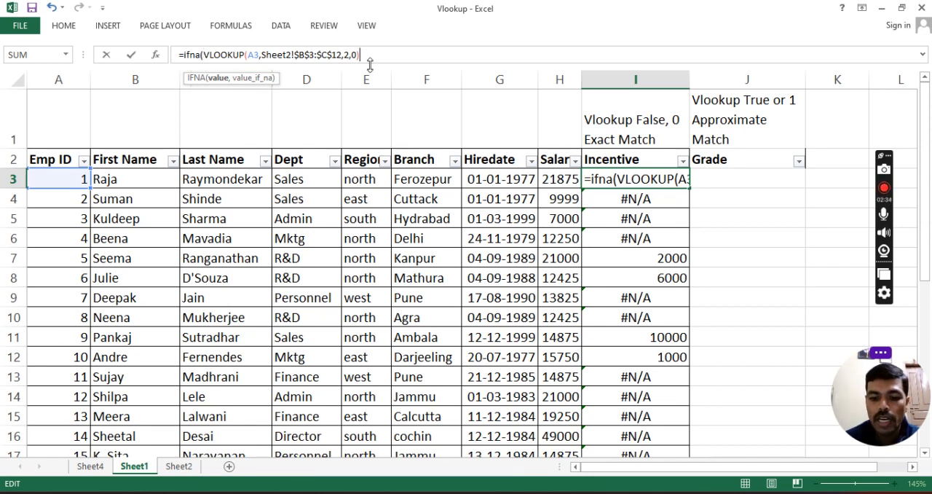
pyautogui.write(',')
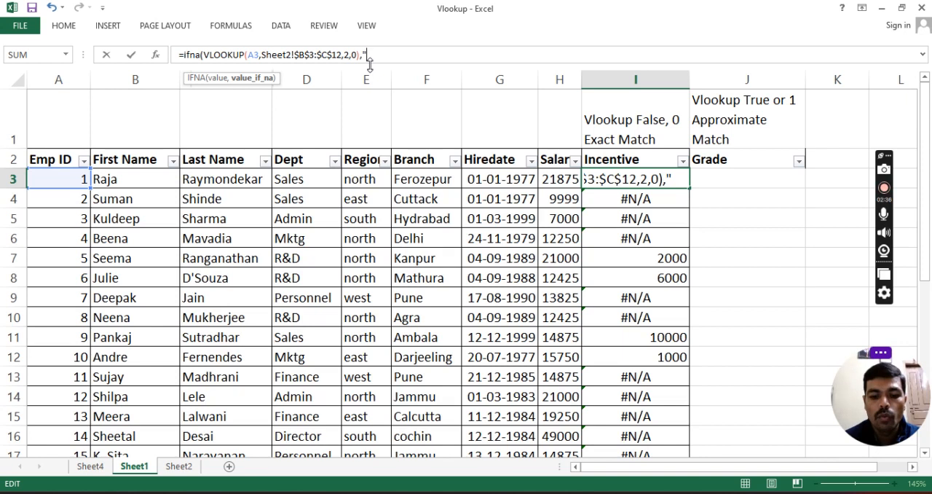
pyautogui.write('"NO data')
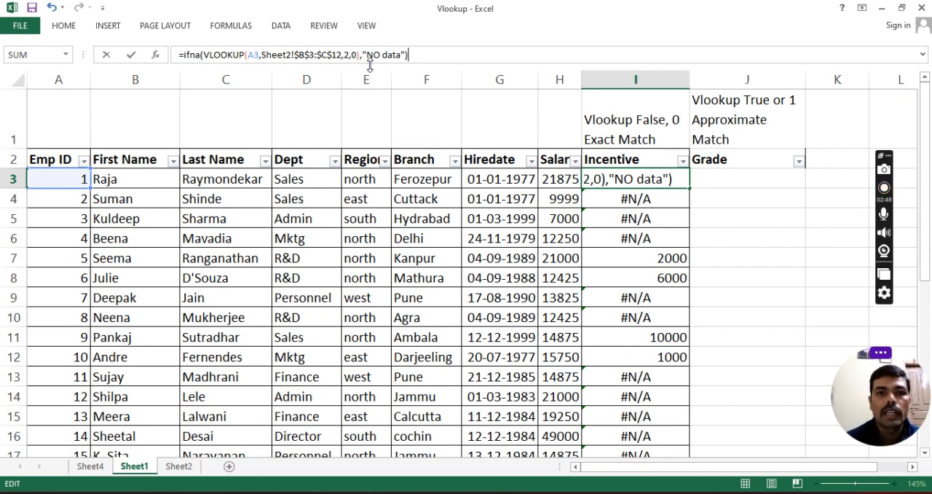
pyautogui.press('Return')
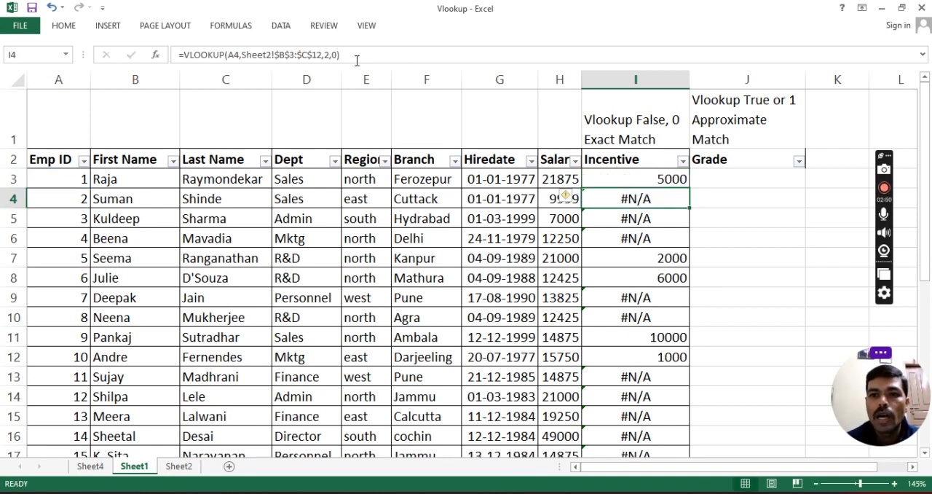
# Step: Fill the IFNA formula from I3 down the whole Incentive column and review the filled rows
pyautogui.click(676, 184)
pyautogui.doubleClick(689, 188)
pyautogui.click(652, 213)
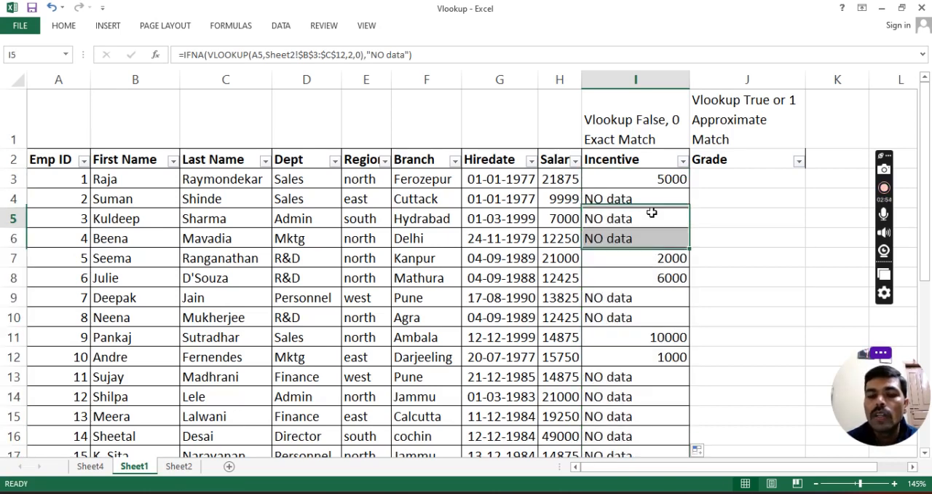
pyautogui.scroll(-7, 644, 241)
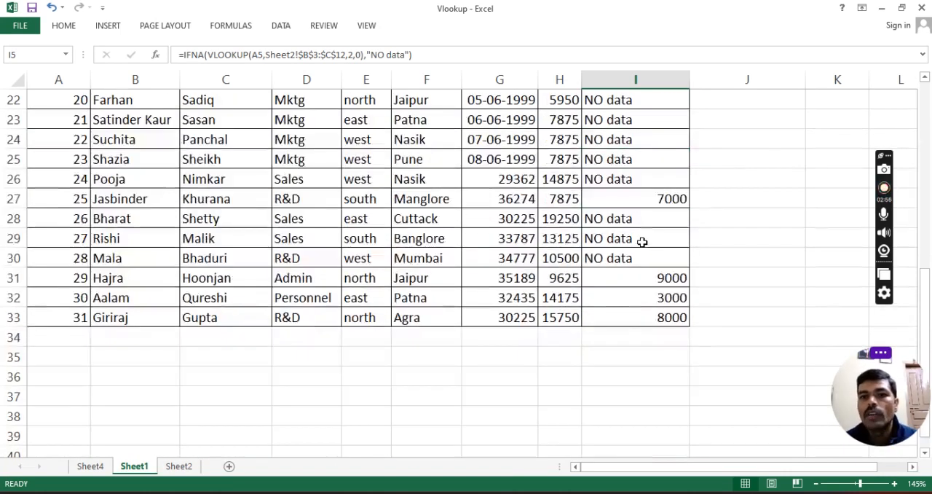
pyautogui.scroll(7, 642, 242)
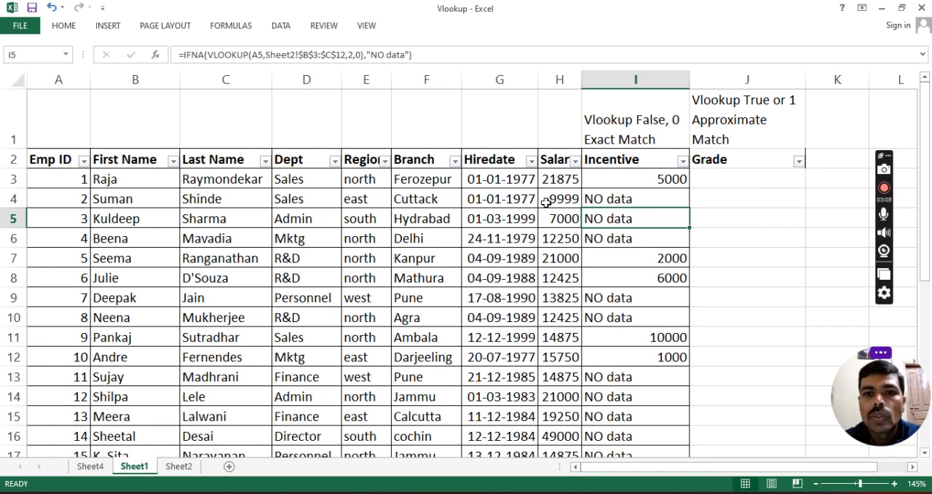
# Step: Look over the Salary column's values and its filter list on Sheet1
pyautogui.click(555, 177)
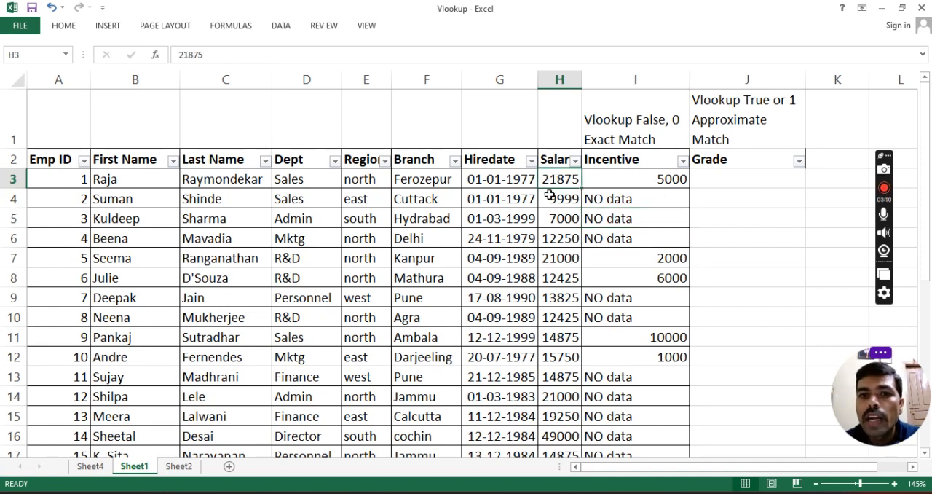
pyautogui.click(576, 160)
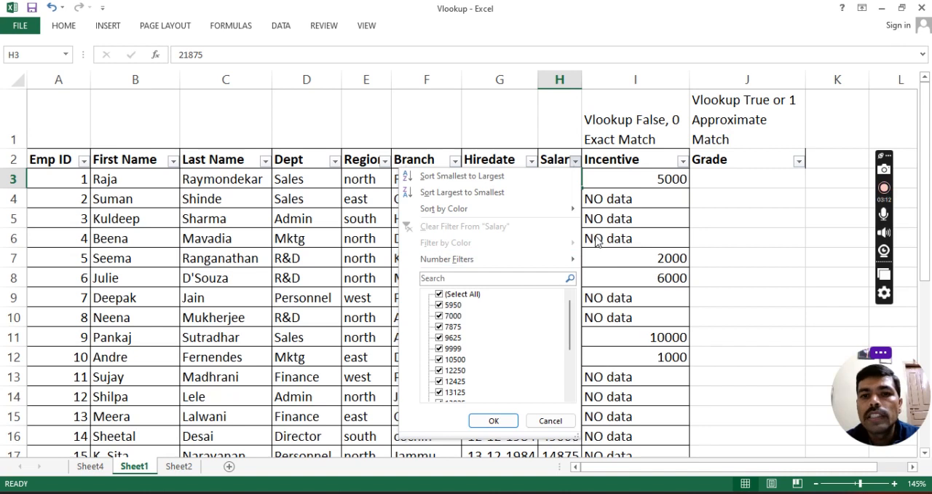
pyautogui.click(720, 196)
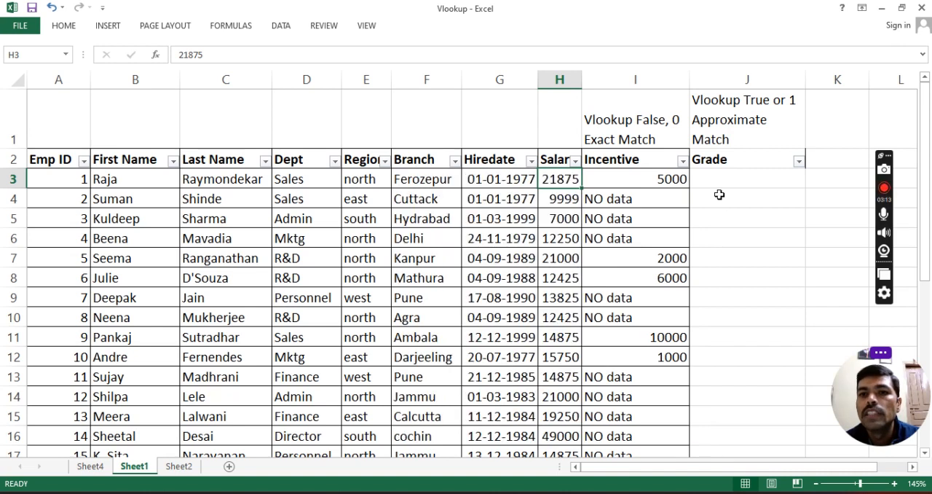
pyautogui.click(559, 204)
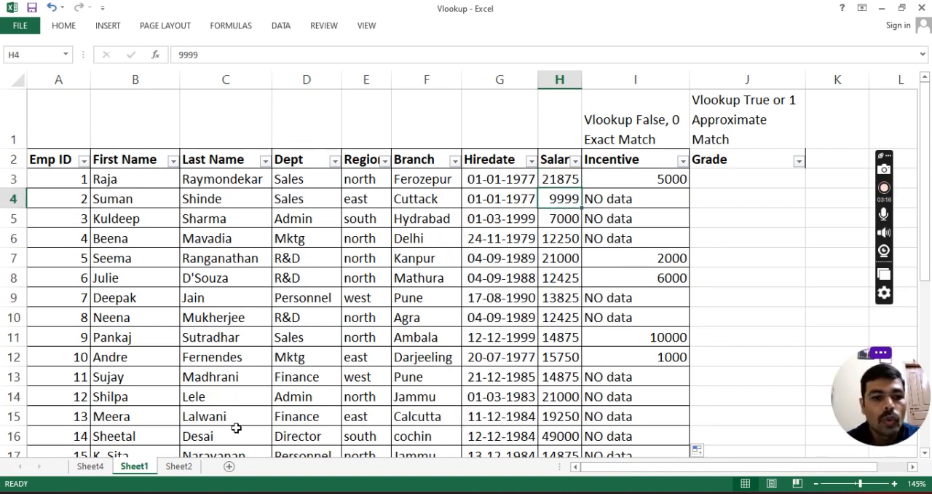
# Step: Examine the salary thresholds and their matching grades in the Salary and Grade table on Sheet2, range E2:F7
pyautogui.click(179, 467)
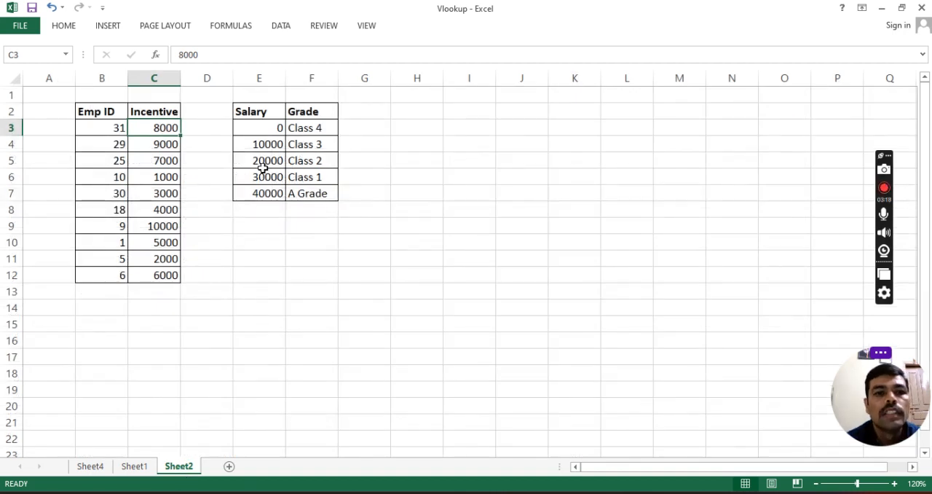
pyautogui.click(268, 129)
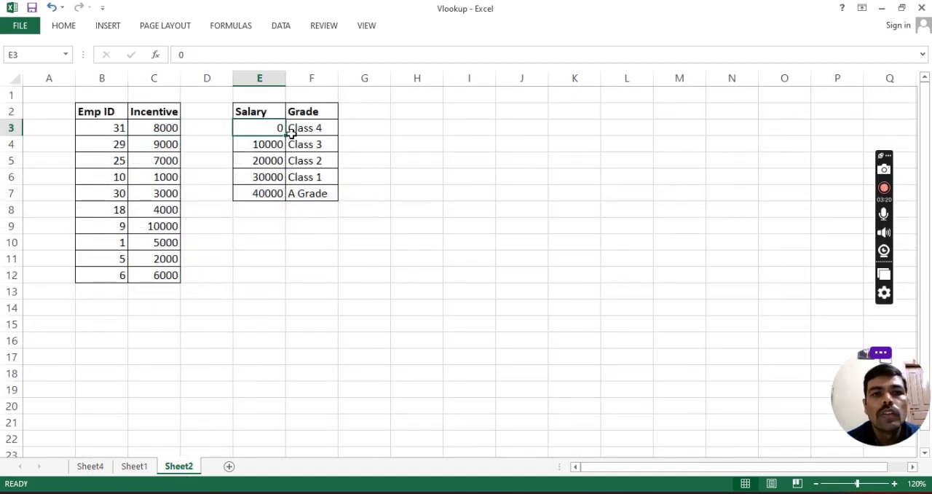
pyautogui.click(304, 131)
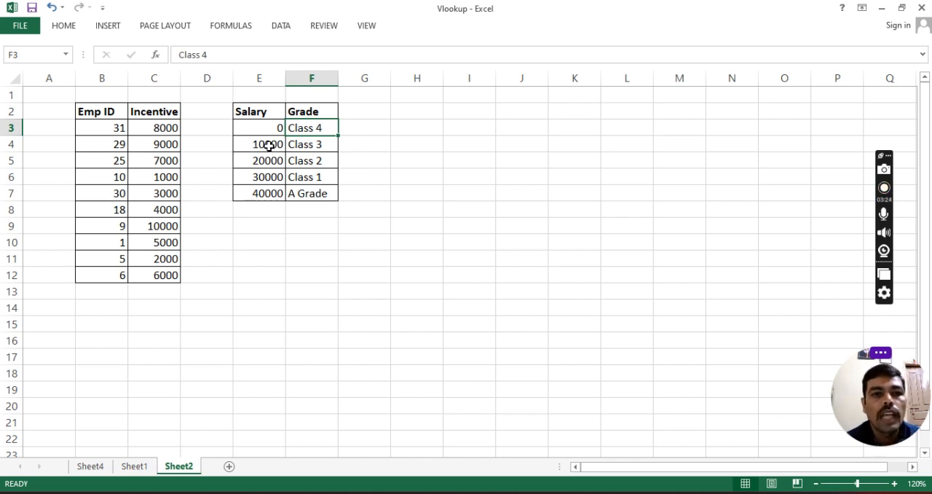
pyautogui.click(269, 144)
pyautogui.click(317, 144)
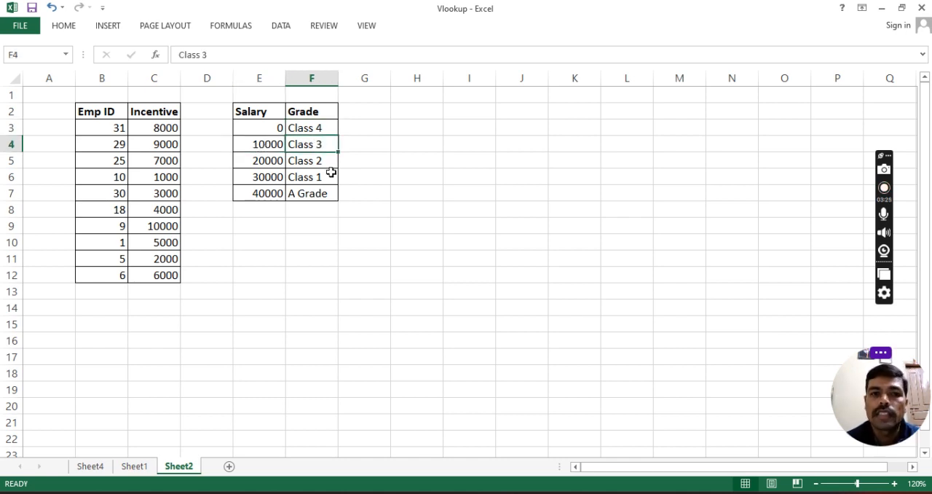
pyautogui.click(275, 167)
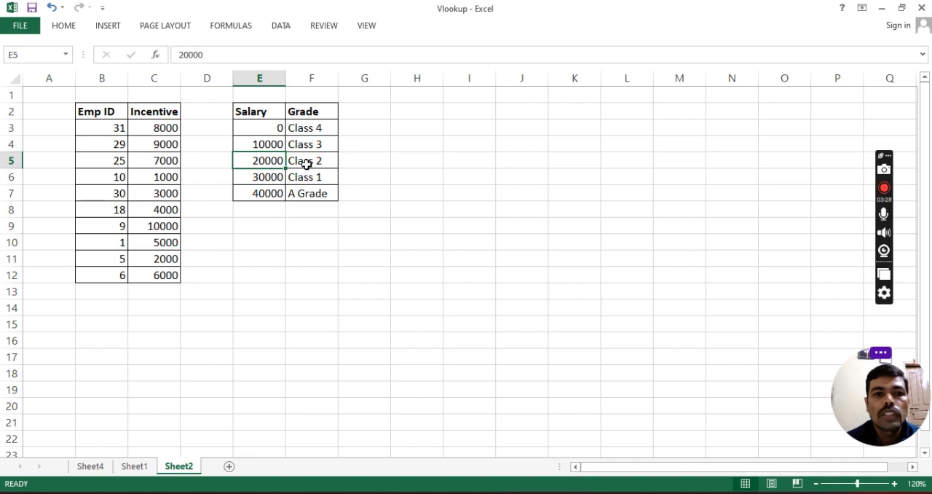
pyautogui.click(302, 161)
pyautogui.click(264, 112)
pyautogui.moveTo(265, 111); pyautogui.dragTo(312, 192)
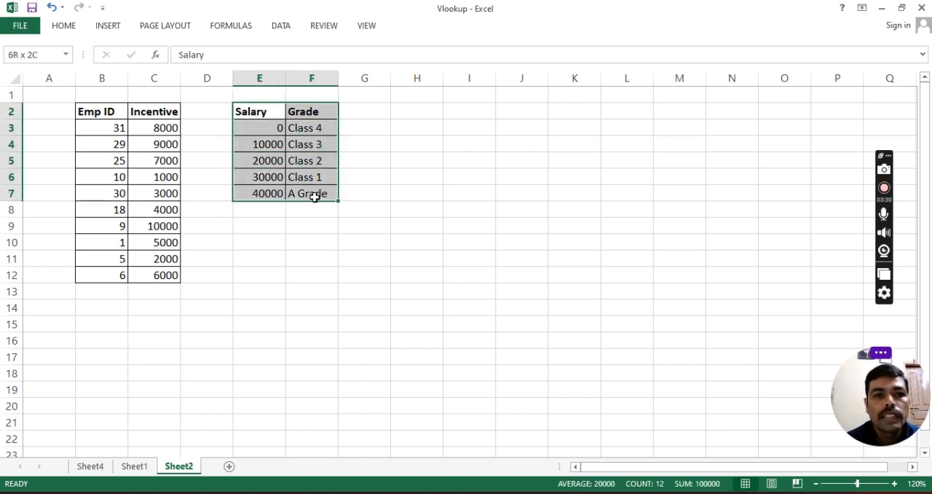
# Step: Start a VLOOKUP formula in Sheet1 cell J3 under Grade, with the salary in H3 as the lookup value
pyautogui.click(134, 466)
pyautogui.click(721, 184)
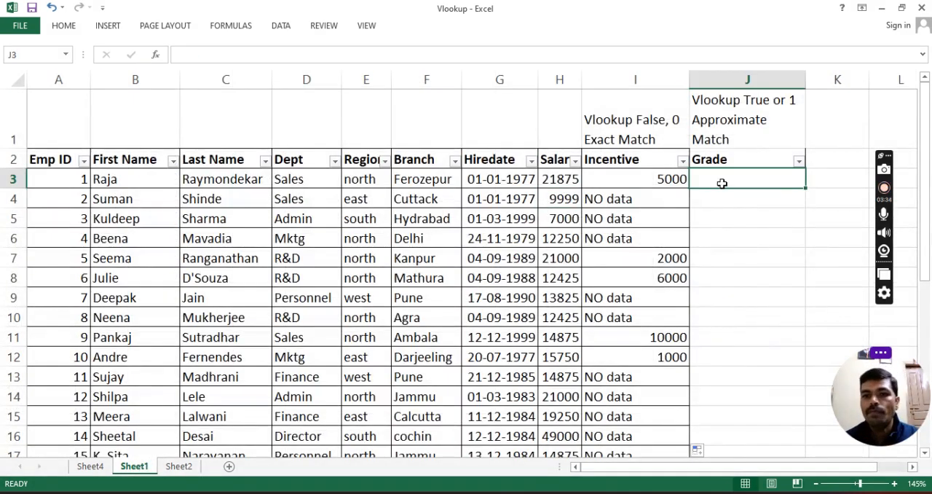
pyautogui.write('=vloo')
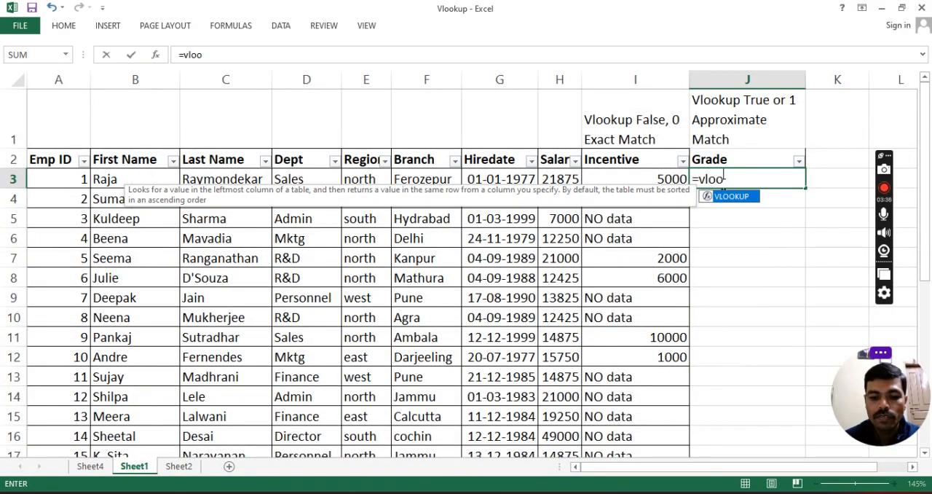
pyautogui.write('kup(')
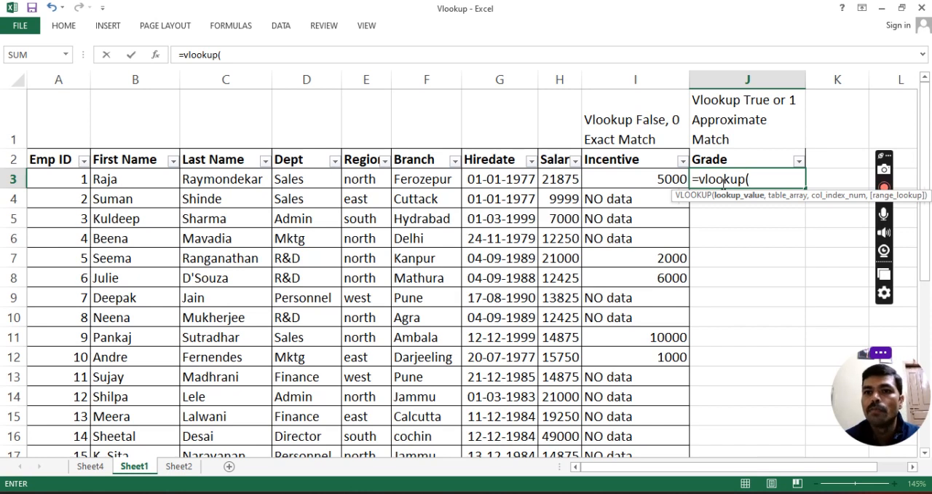
pyautogui.click(558, 179)
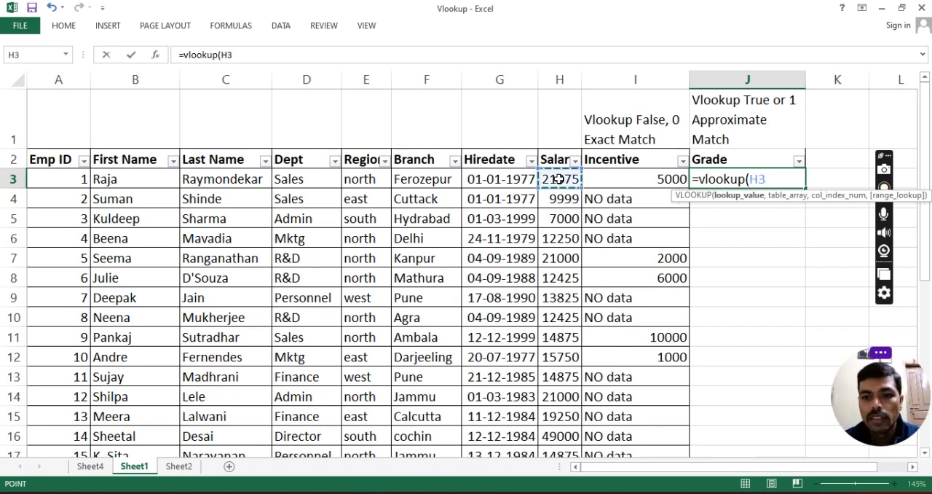
pyautogui.write(',')
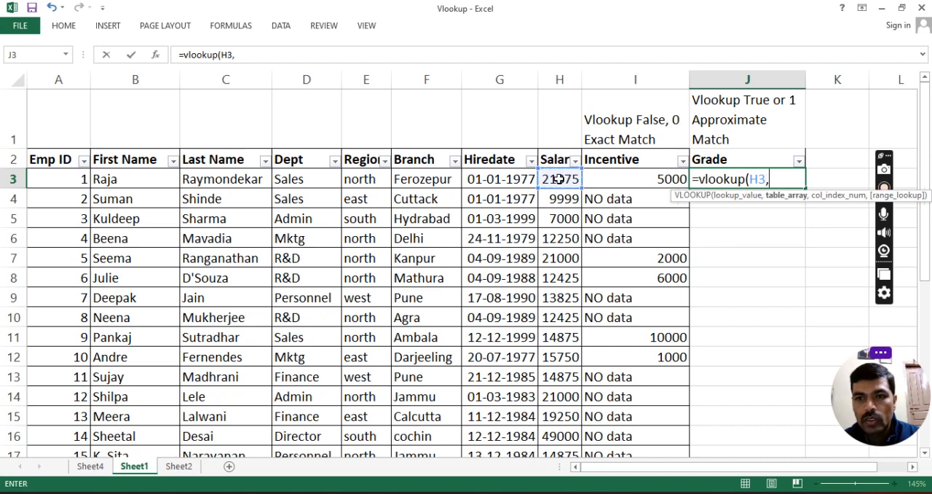
# Step: Complete the J3 VLOOKUP with the absolute range Sheet2!$E$3:$F$7, column index 2 and approximate match 1
pyautogui.click(175, 467)
pyautogui.moveTo(265, 127); pyautogui.dragTo(307, 192)
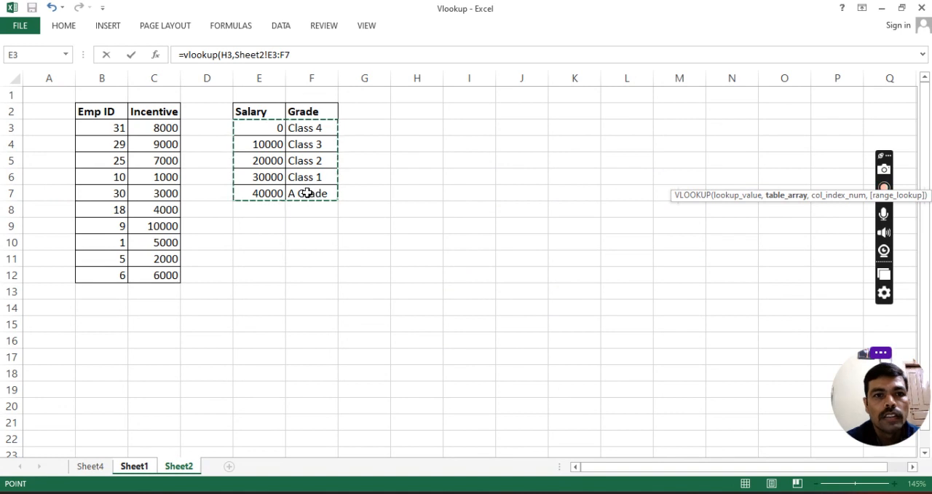
pyautogui.press('F4')
pyautogui.write(',')
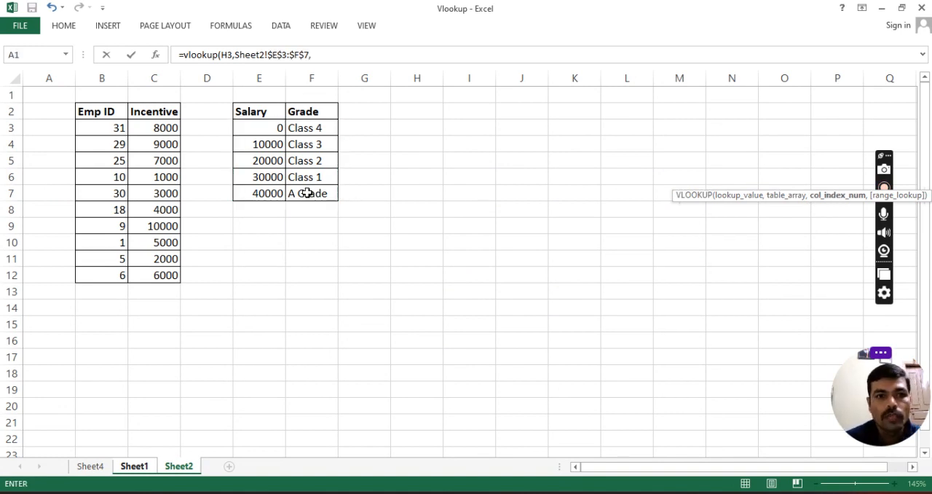
pyautogui.write('2,')
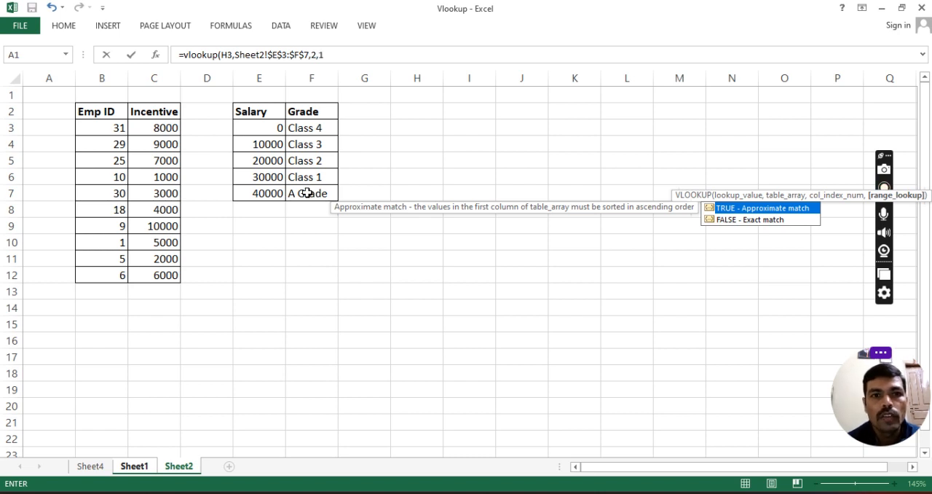
pyautogui.write('1)')
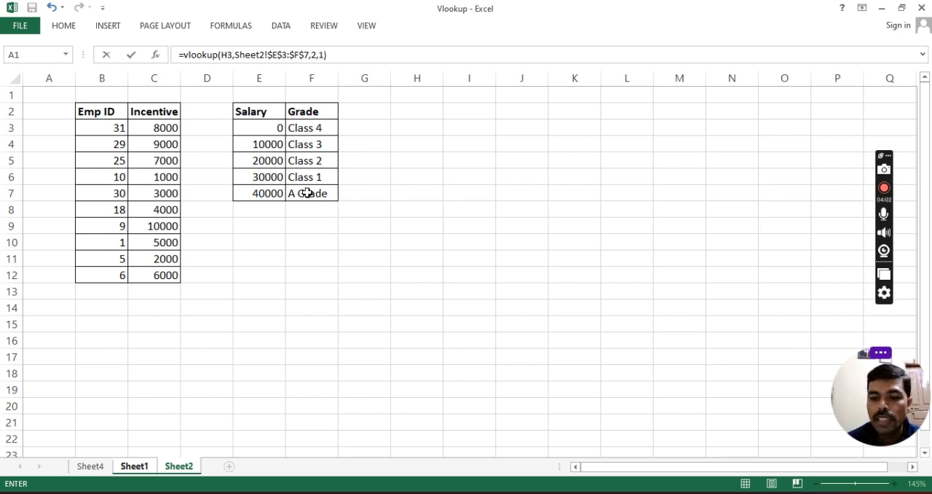
pyautogui.press('Return')
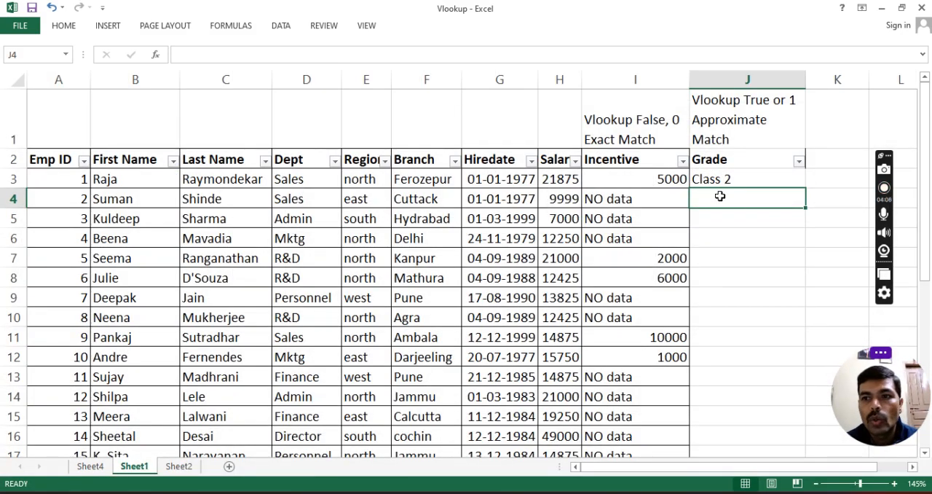
# Step: Check the H3 salary against the Sheet2 grade table, and fill the VLOOKUP formula from J3 down the whole Grade column
pyautogui.click(551, 180)
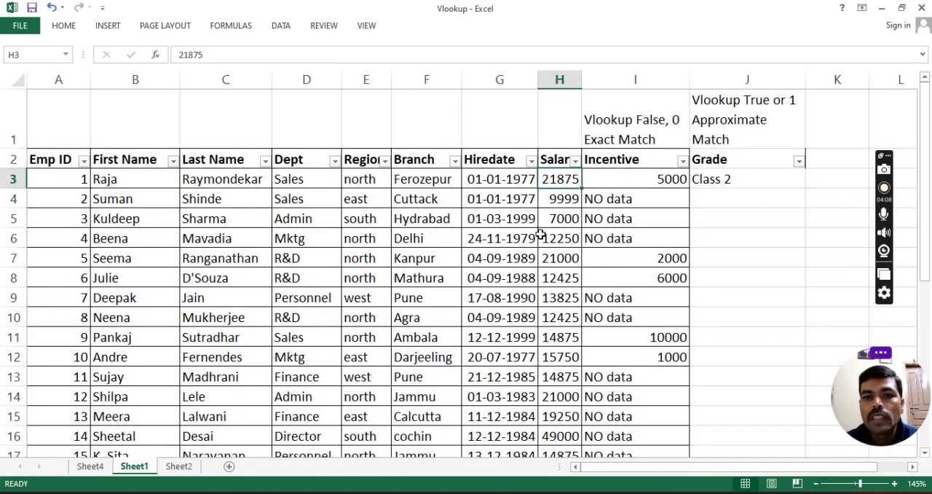
pyautogui.click(178, 467)
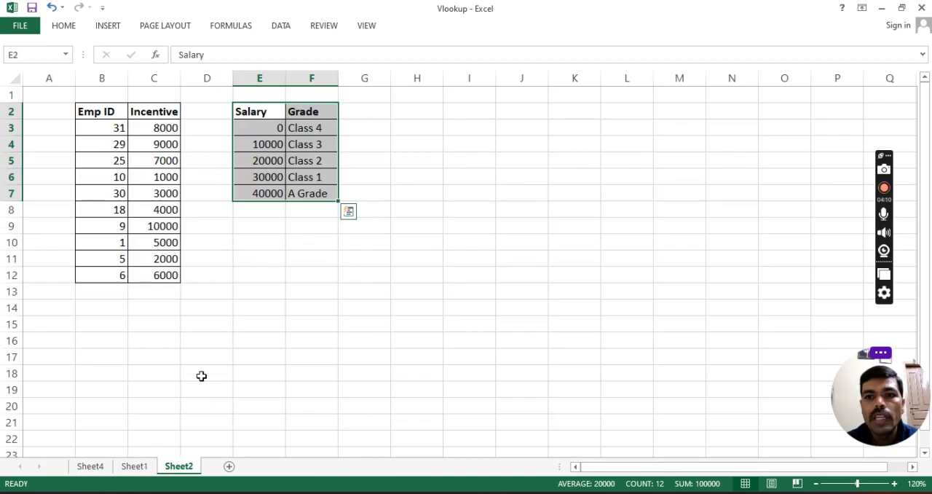
pyautogui.click(260, 162)
pyautogui.click(311, 163)
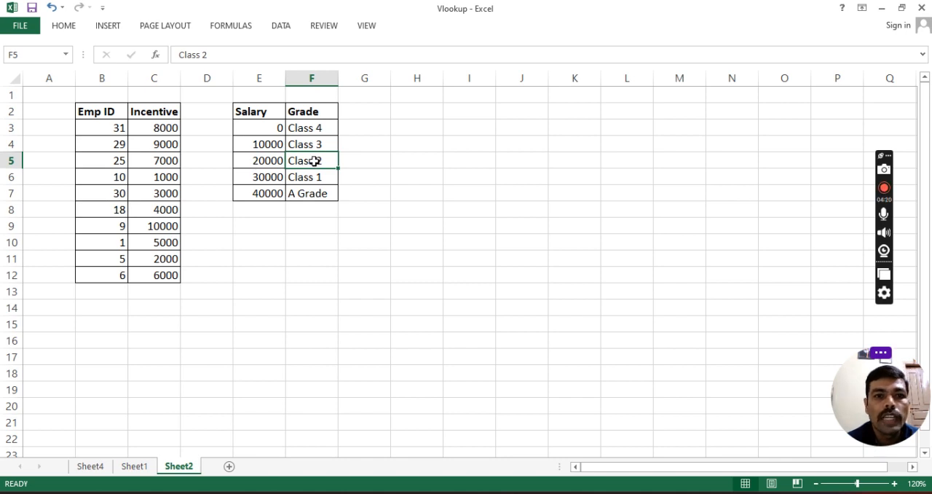
pyautogui.click(134, 467)
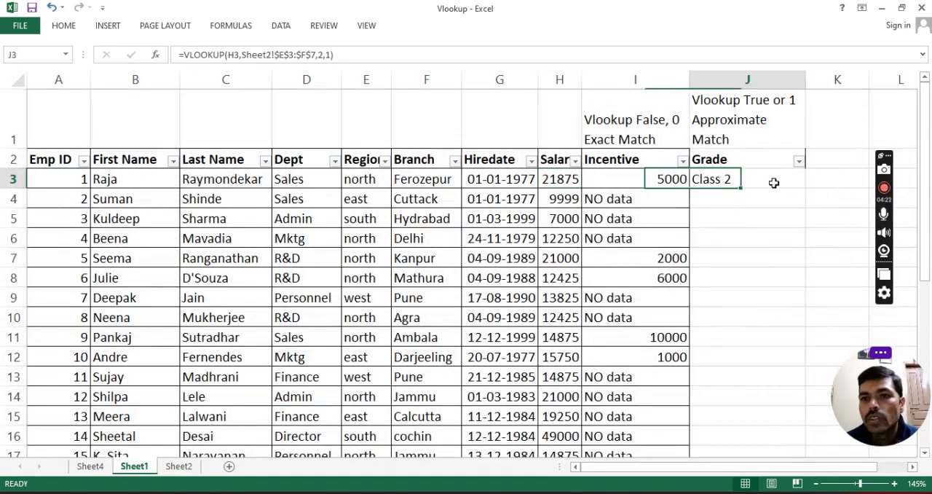
pyautogui.doubleClick(804, 188)
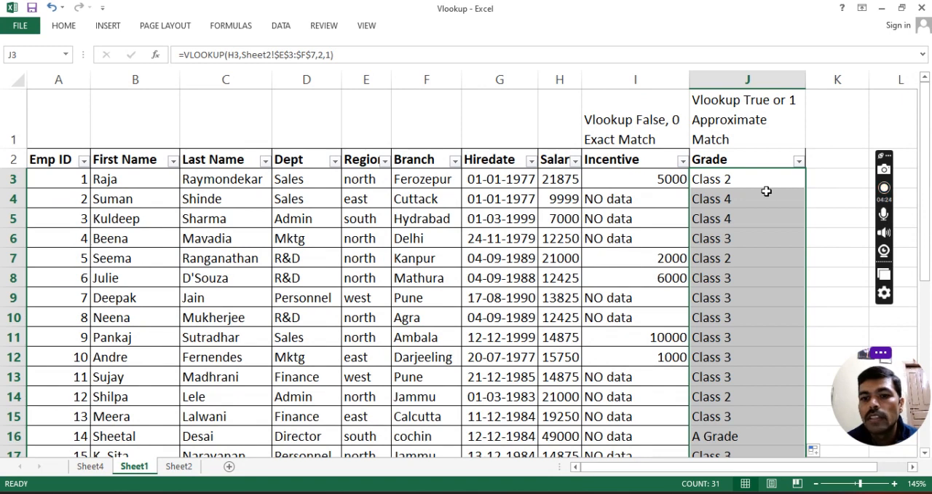
pyautogui.scroll(-6, 761, 196)
pyautogui.scroll(6, 760, 221)
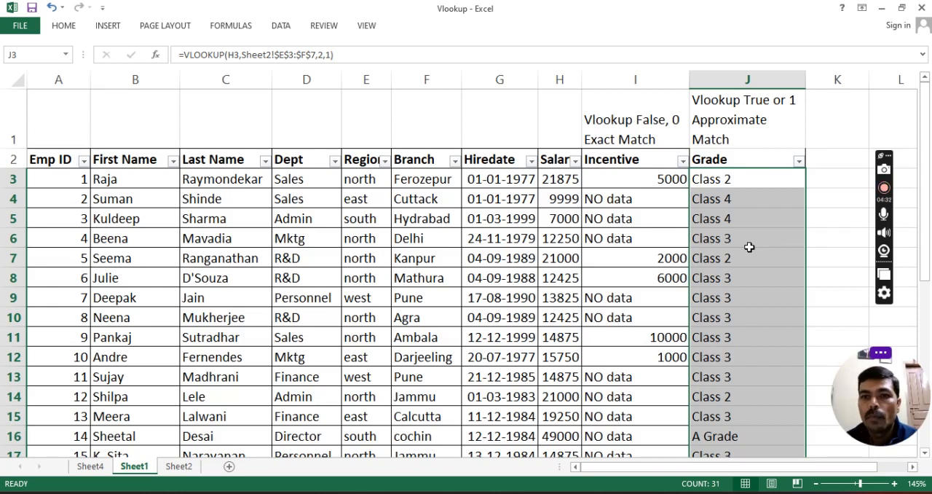
# Step: Set the salary in Sheet1 cell H3 to 9999 and compare its grade with the Sheet2 grade table
pyautogui.click(563, 180)
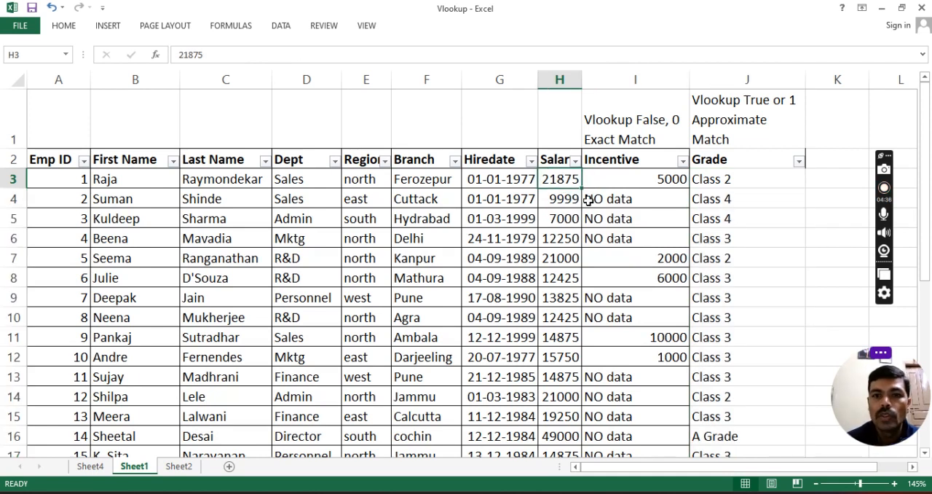
pyautogui.write('9999')
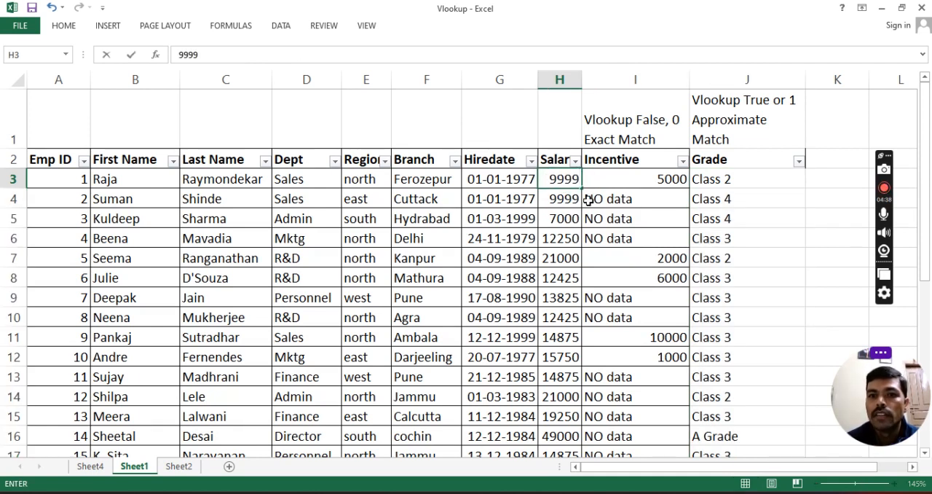
pyautogui.press('Return')
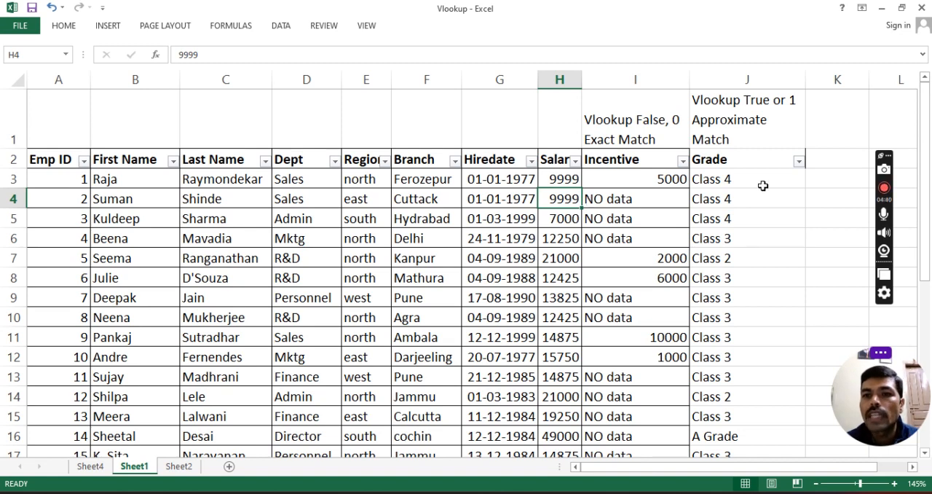
pyautogui.click(727, 185)
pyautogui.click(178, 466)
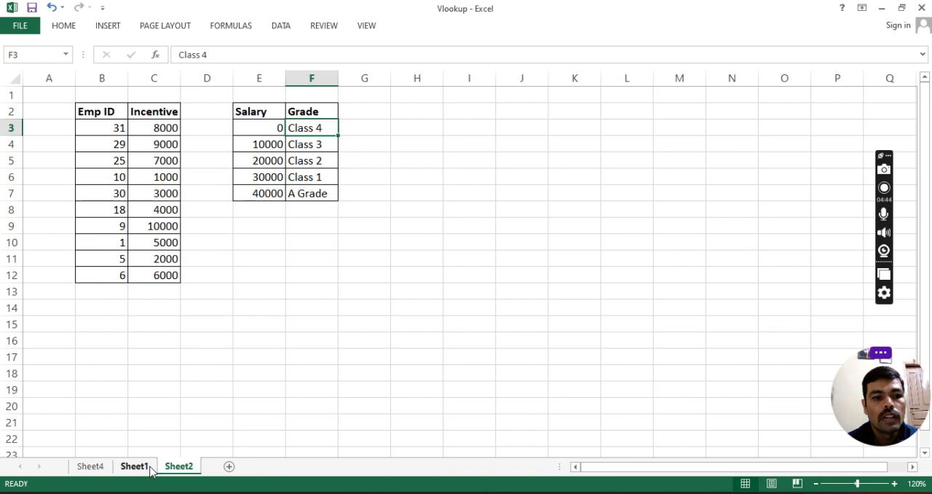
# Step: Set the salary in Sheet1 cell H3 to 10000 to test the grade lookup at the threshold
pyautogui.click(134, 466)
pyautogui.click(570, 181)
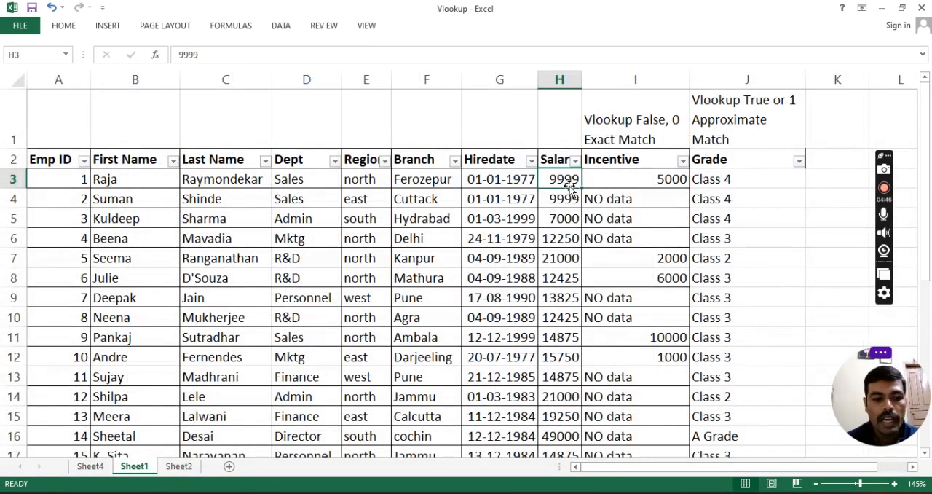
pyautogui.write('10000')
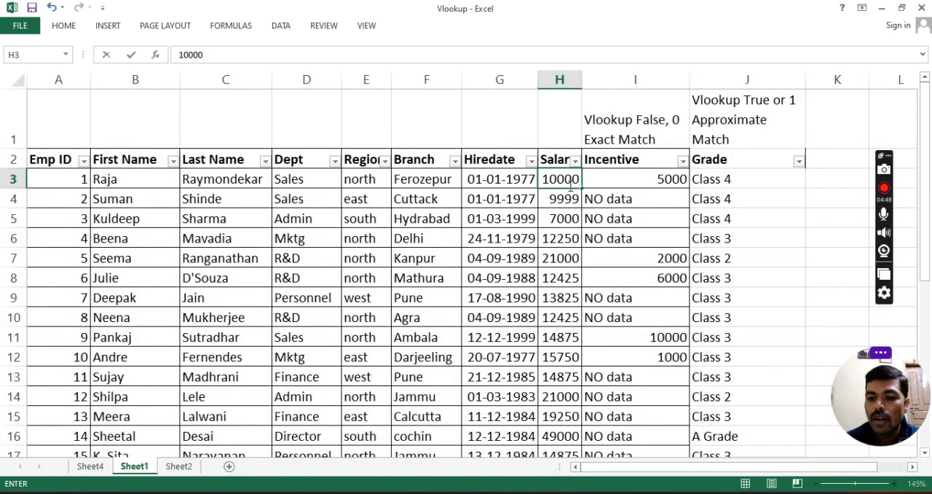
pyautogui.press('Return')
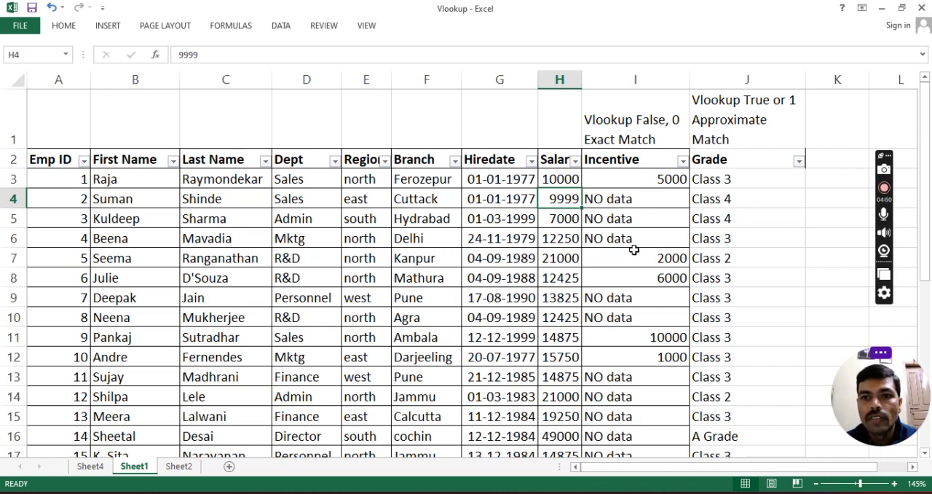